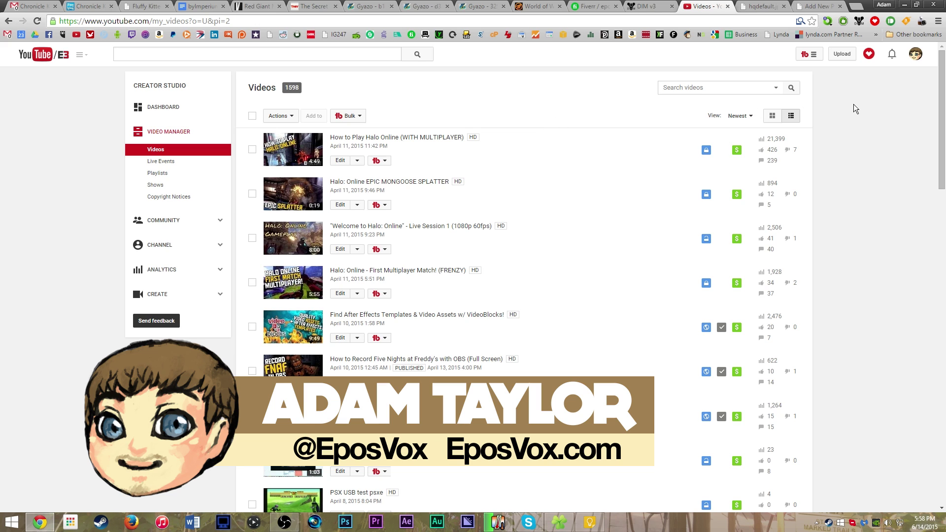
Open and then close the TubeBuddy tools panel over the Creator Studio video list
click(809, 54)
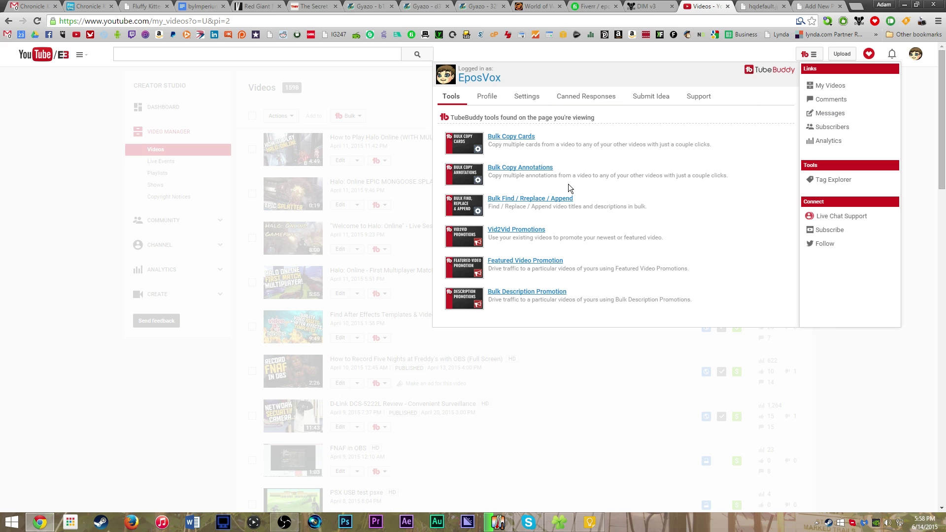
click(417, 99)
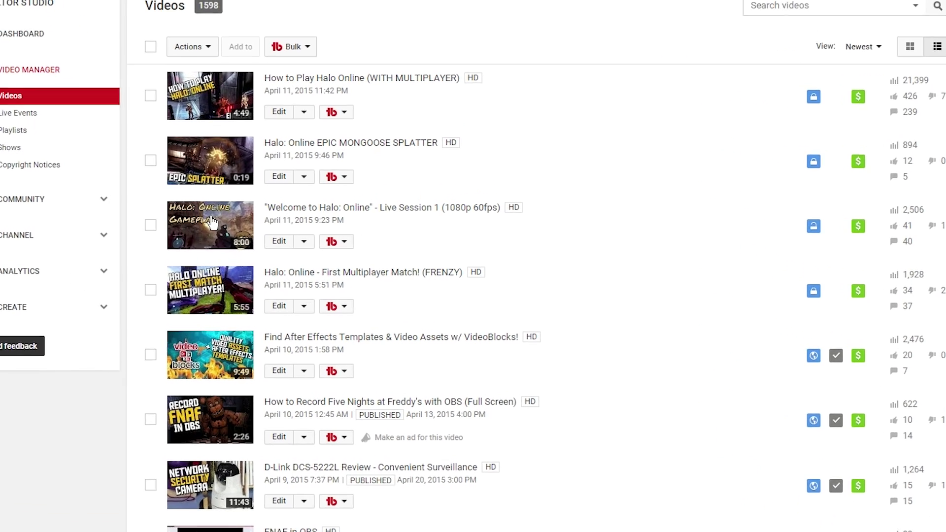
mouse_move(295, 235)
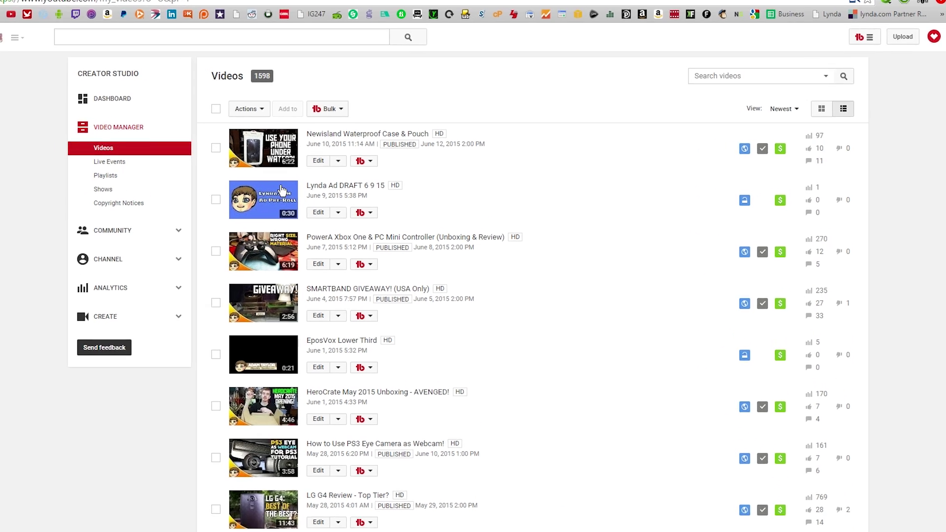
mouse_move(148, 213)
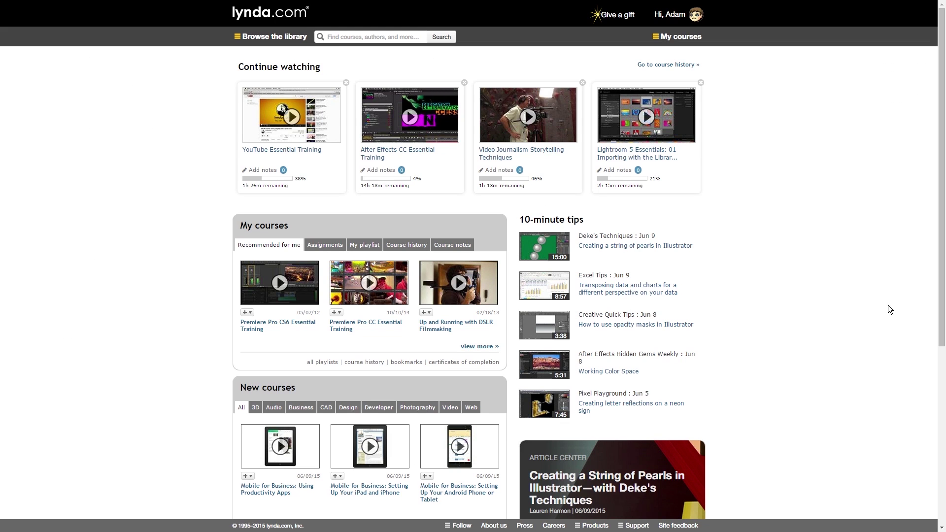
Search the library for 'Photoshop' and open the Photoshop Variables: Game Production Art course
scroll(886, 266, down, 6)
scroll(841, 276, up, 6)
click(354, 37)
text(Photoshop)
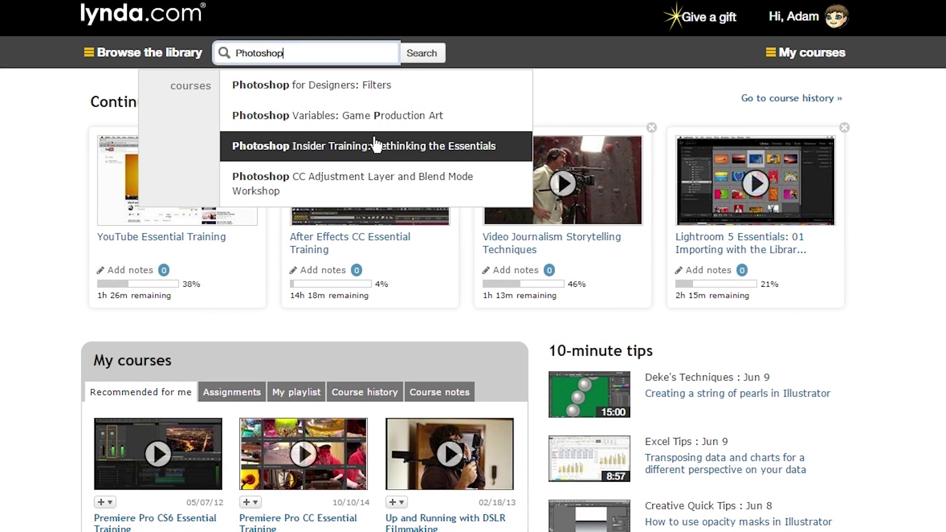
click(384, 117)
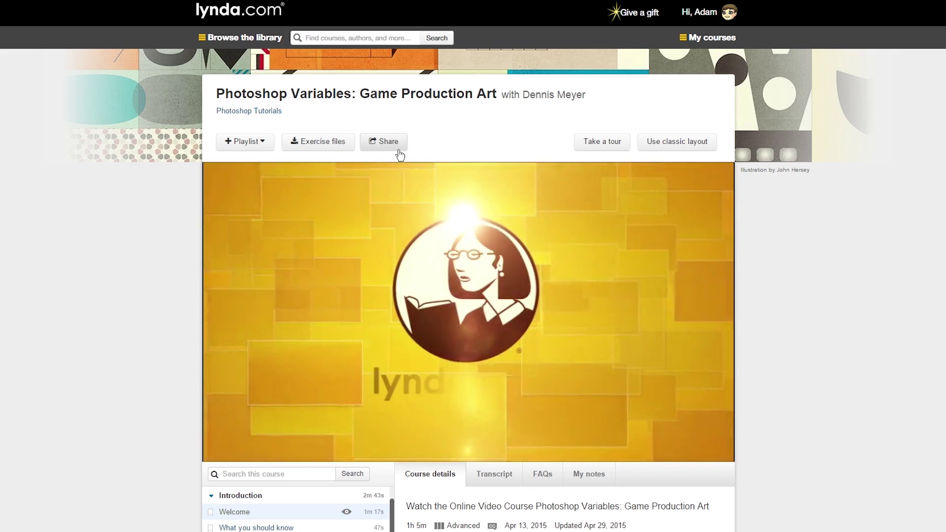
Browse the course page and its exercise files, then go to the lynda.com overview page
scroll(784, 316, down, 1)
scroll(784, 316, down, 3)
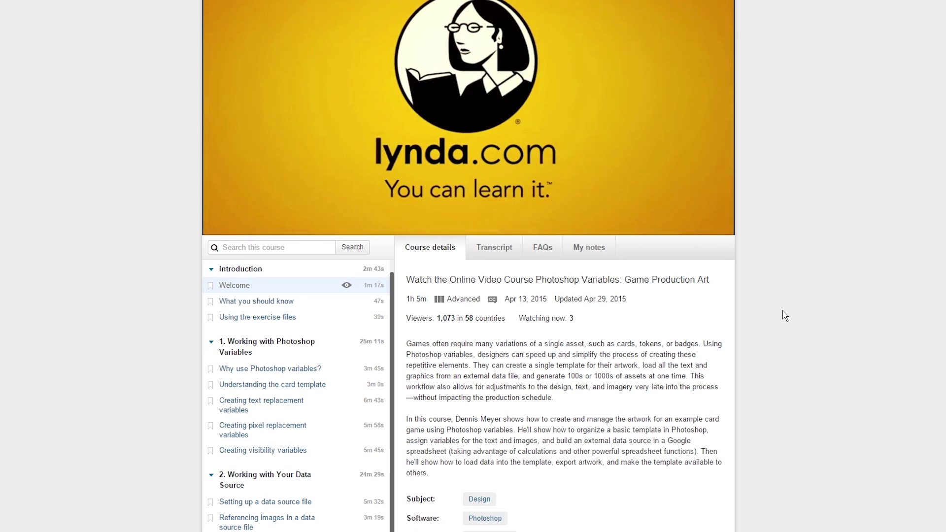
scroll(785, 315, down, 4)
scroll(785, 316, up, 8)
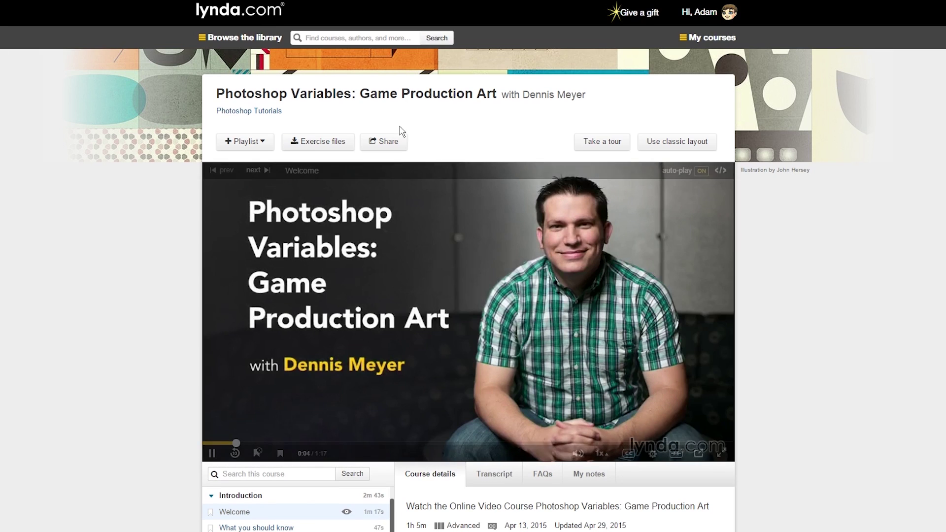
click(342, 141)
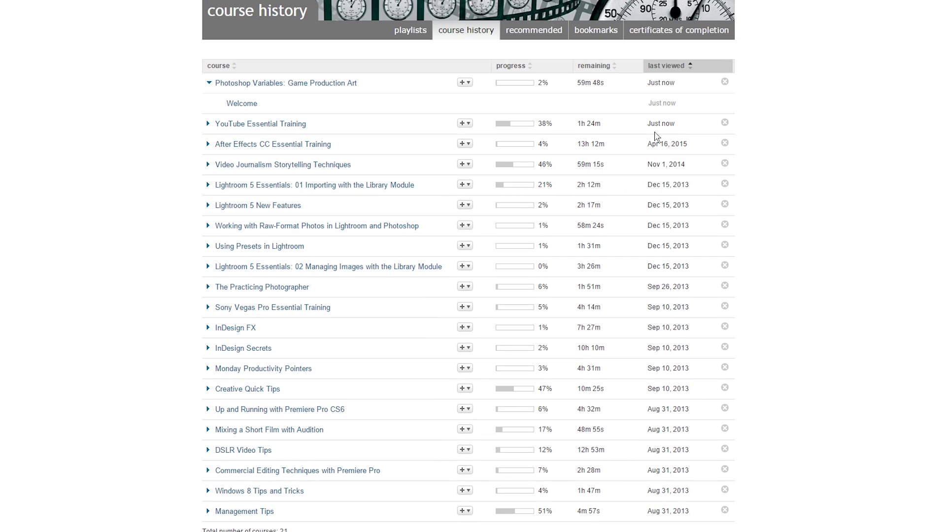
scroll(655, 134, up, 2)
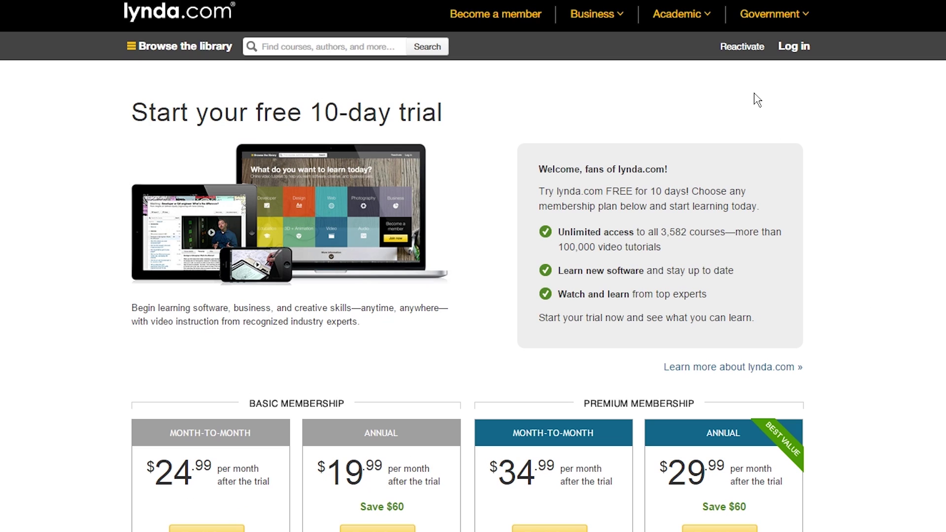
click(727, 367)
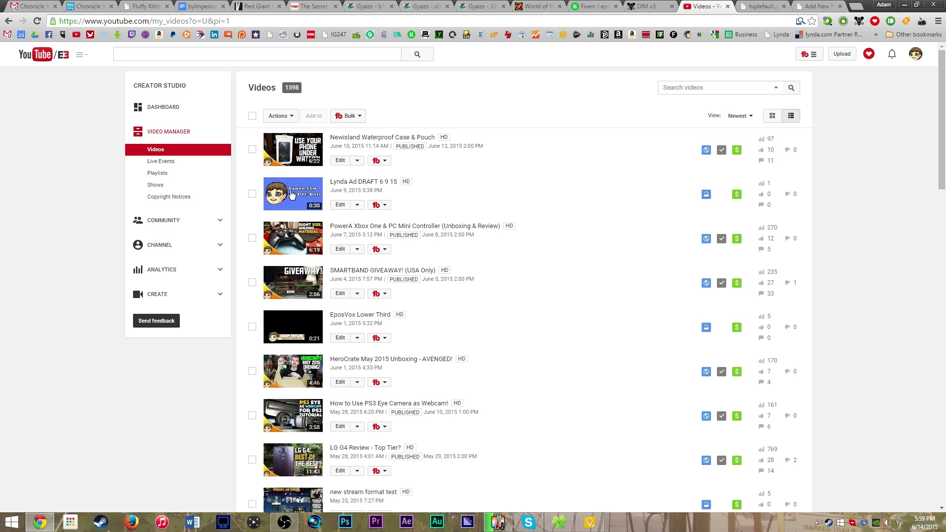
Scroll the video list down to MELEE SLAUGHTERHOUSE! (Halo: Online Live Session 2) and the pagination
mouse_move(293, 193)
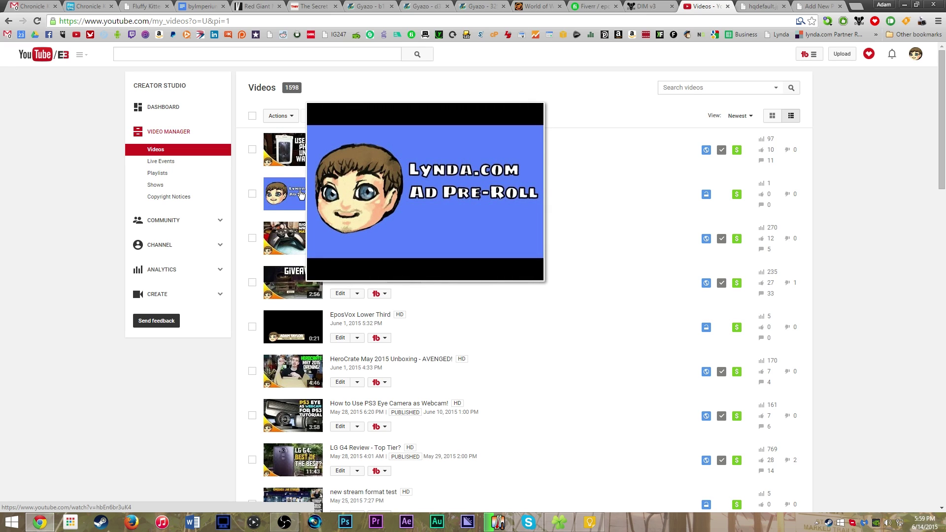
scroll(418, 413, down, 20)
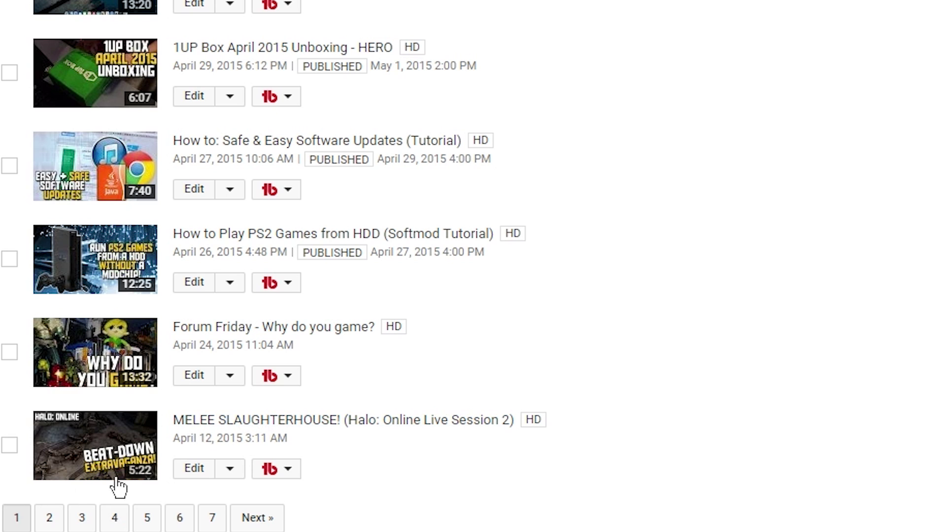
mouse_move(119, 482)
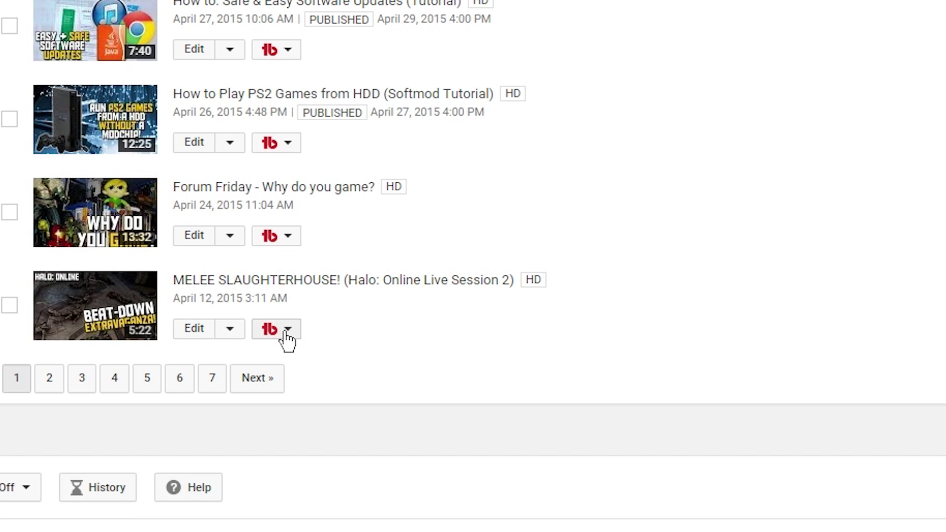
Launch the Thumbnail Generator for the MELEE video using a muted still frame as background
click(286, 335)
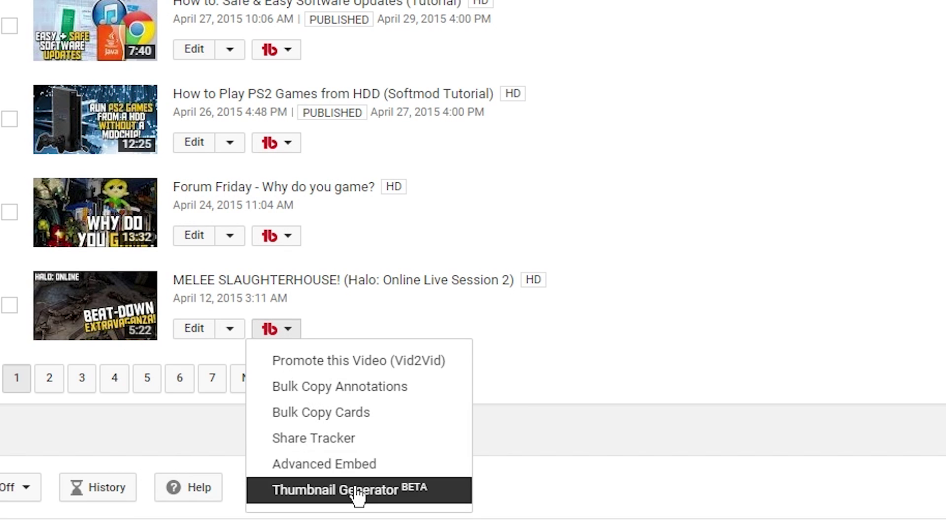
click(450, 502)
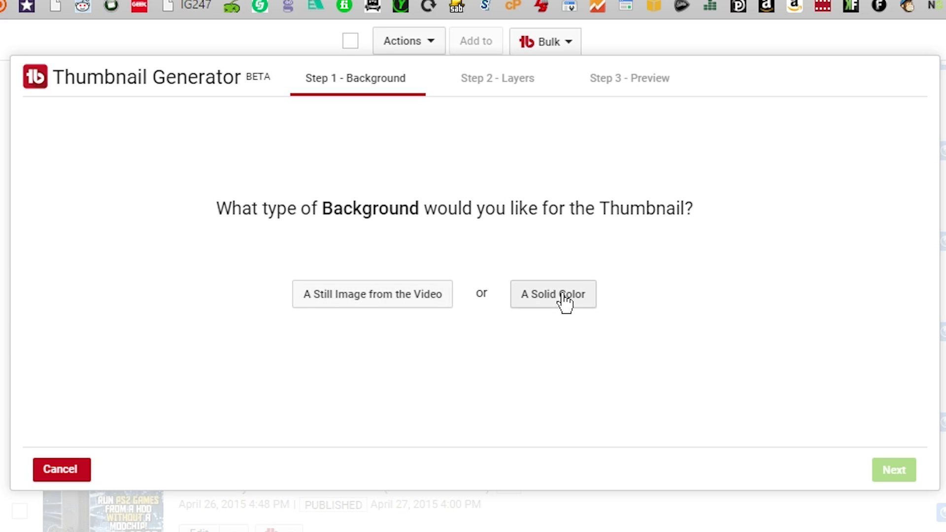
click(418, 304)
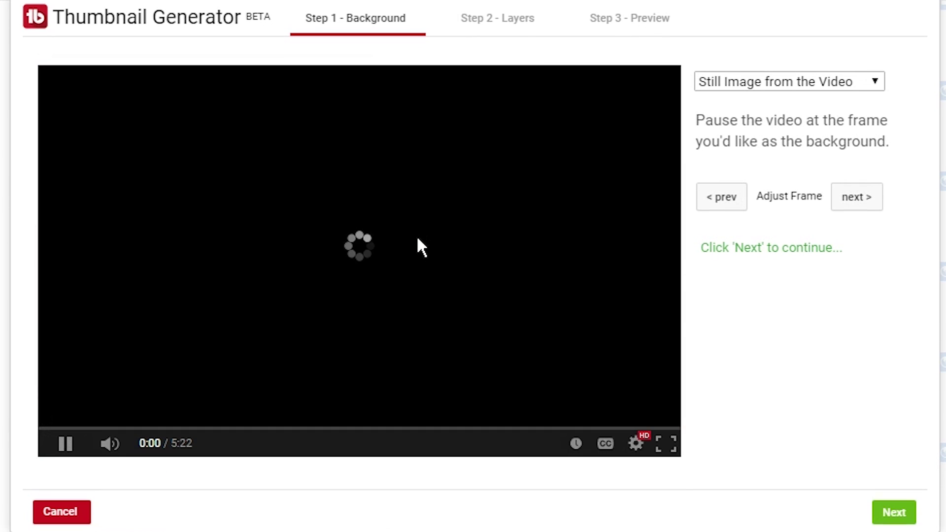
click(119, 449)
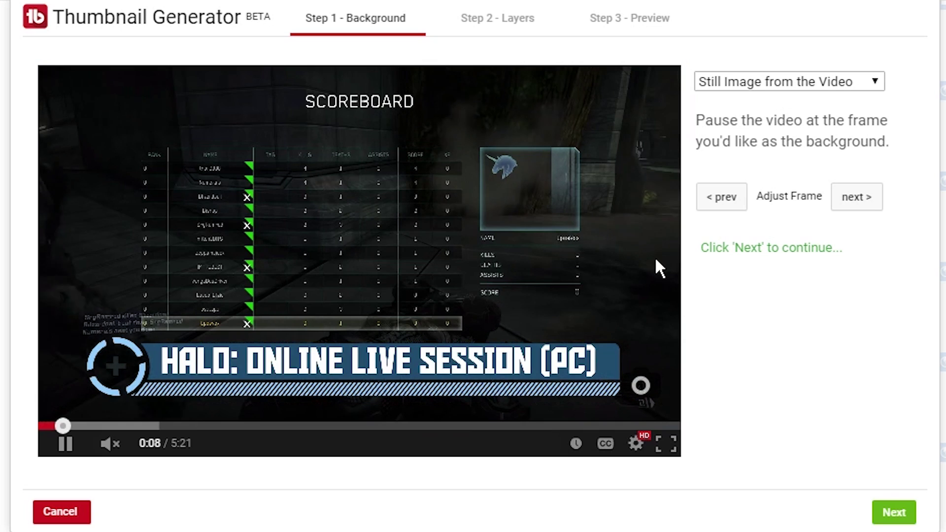
Seek the video to around 3:53 and pause it at 3:54
click(488, 248)
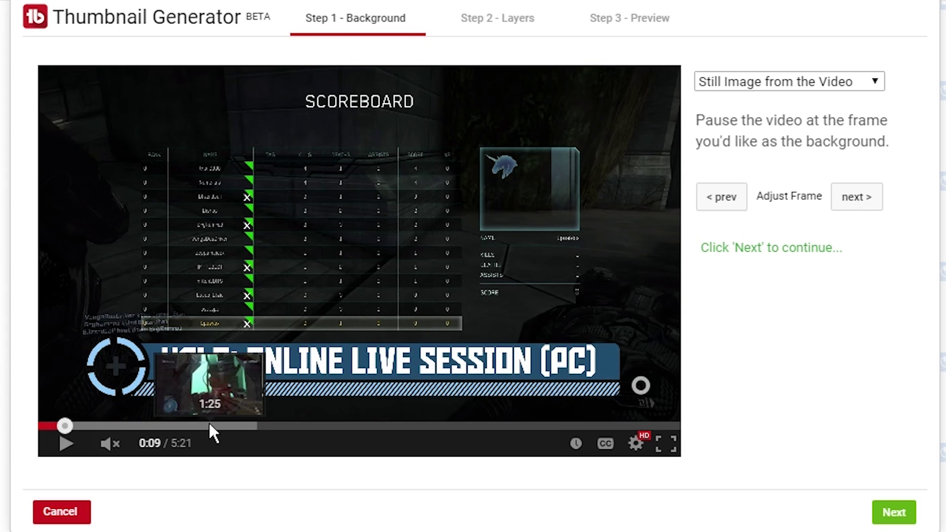
click(223, 426)
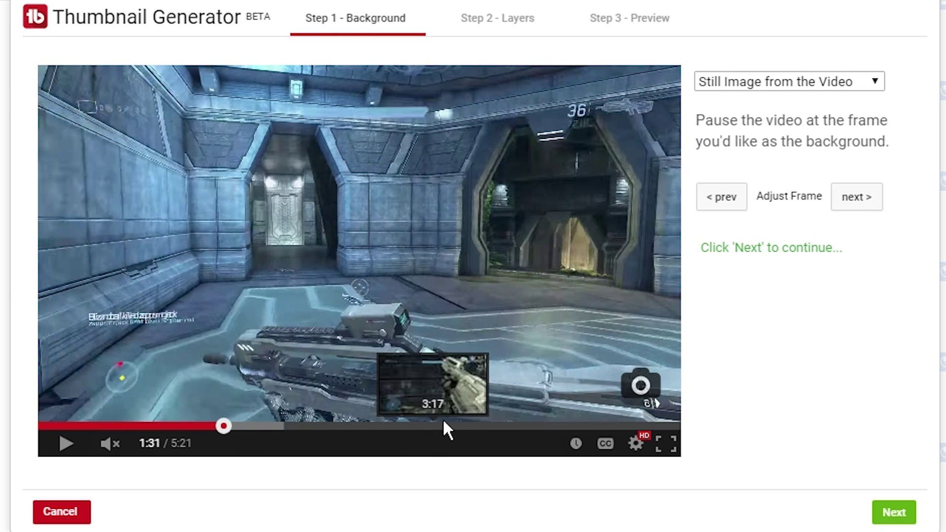
click(504, 426)
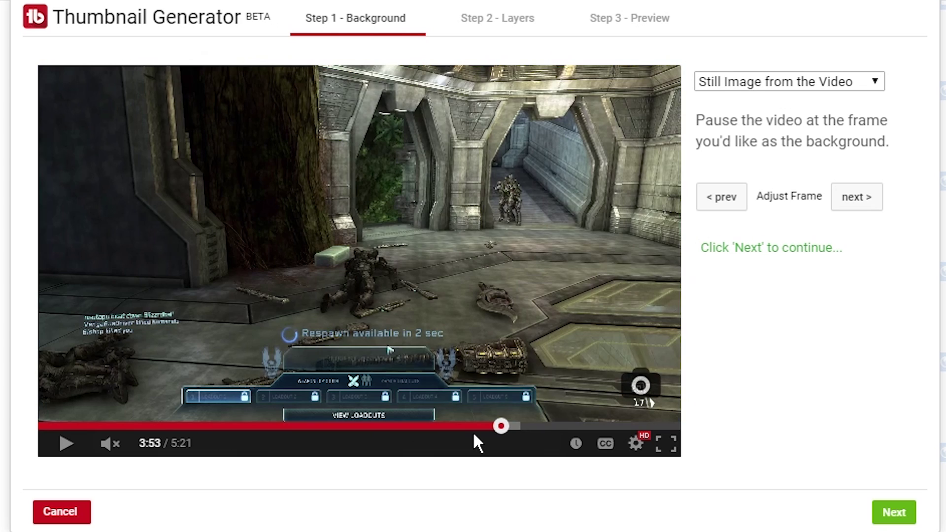
click(474, 427)
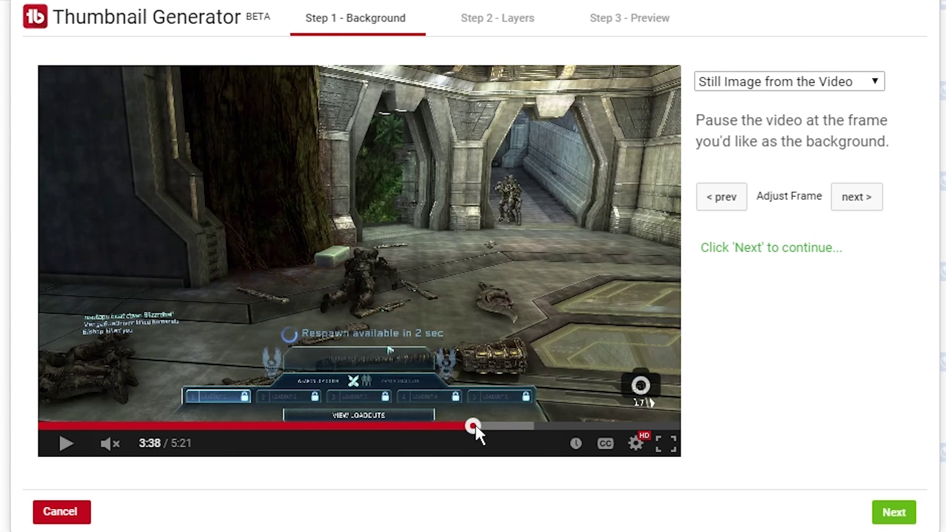
click(362, 355)
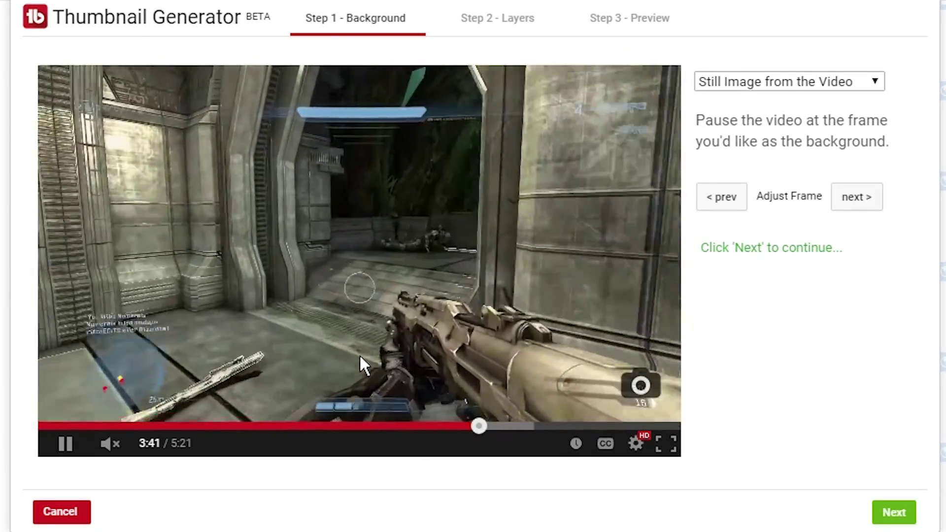
key(l)
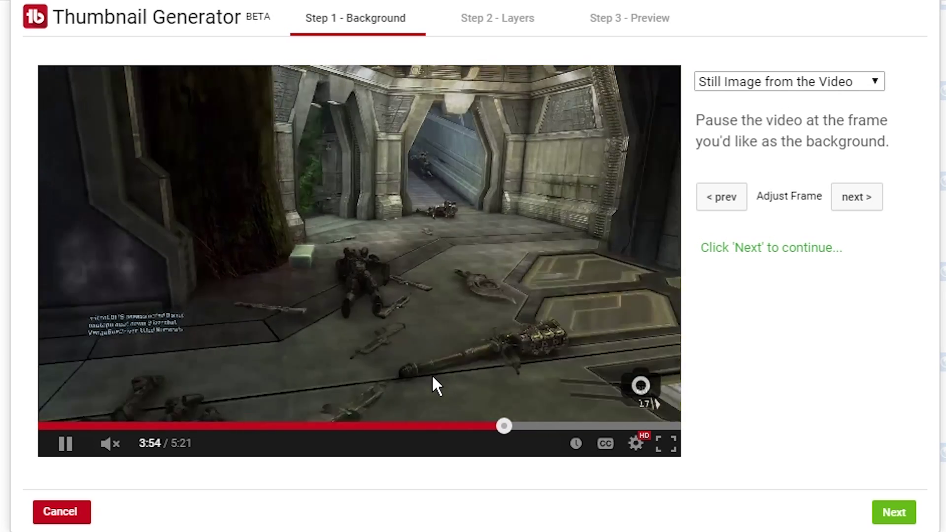
key(k)
Step the background frame back six and forward two, then accept it for layers
click(708, 197)
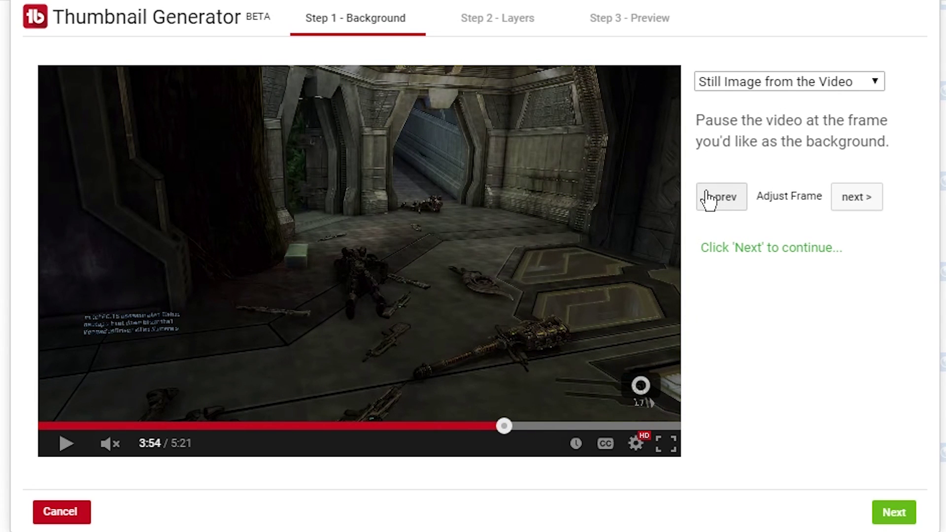
click(709, 197)
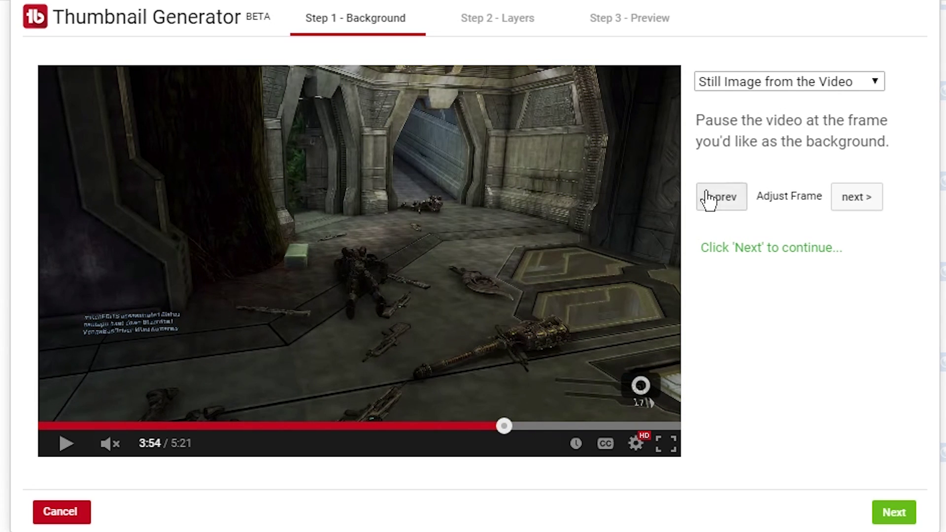
click(708, 196)
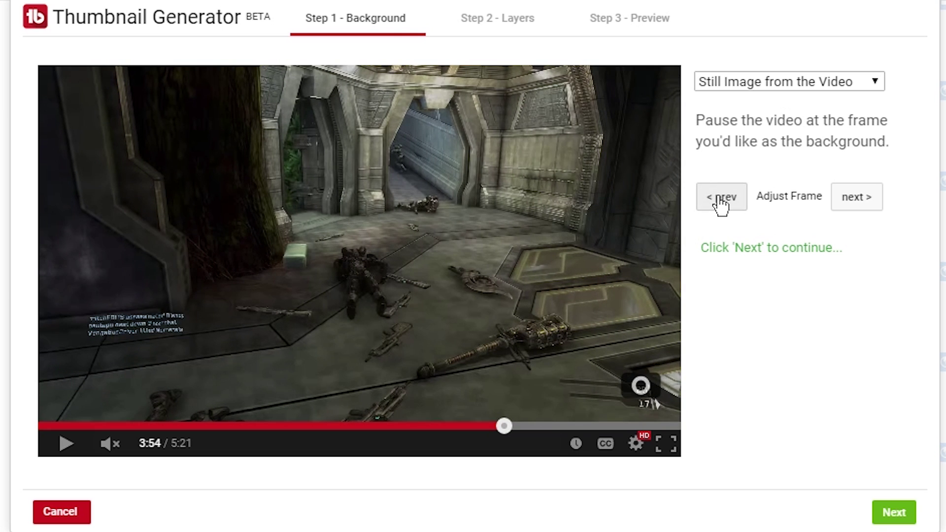
click(719, 200)
click(719, 199)
click(719, 199)
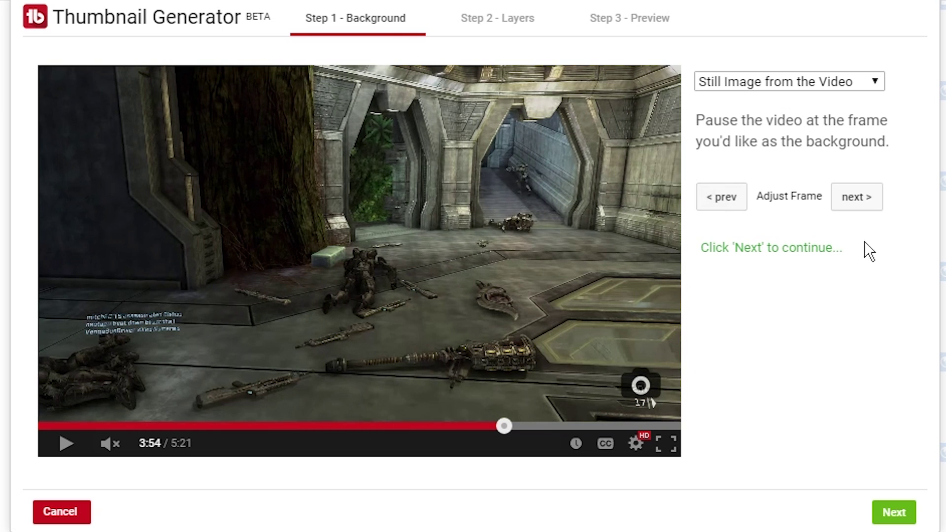
click(852, 203)
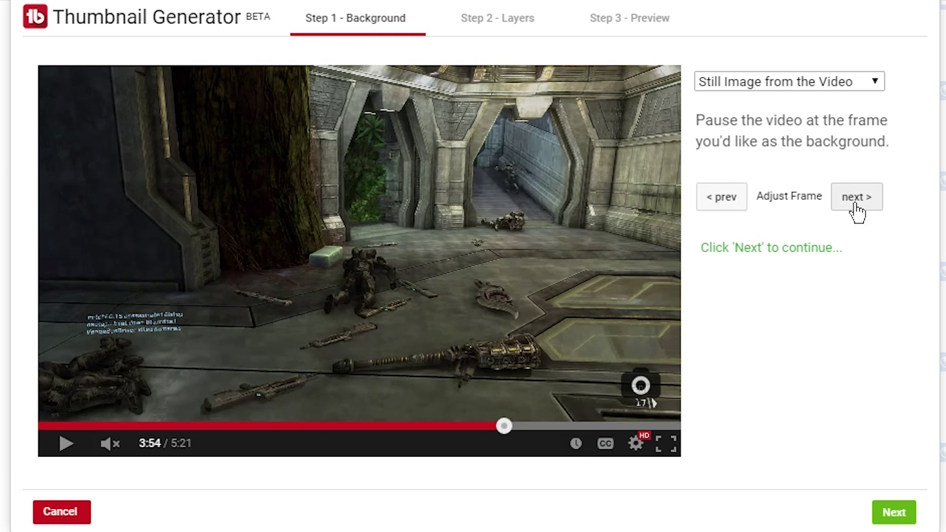
click(853, 204)
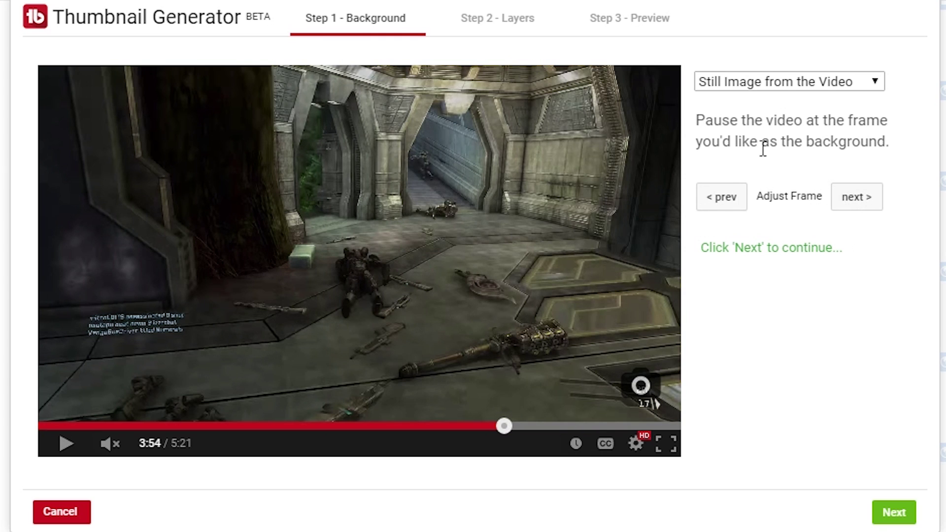
click(906, 515)
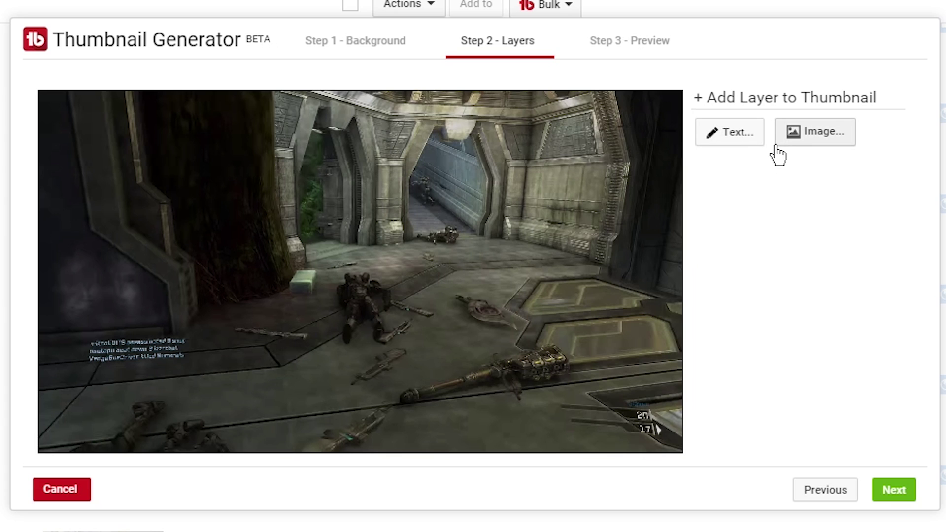
Upload EposHead.png to the layer images and delete the duplicate head image it created
click(790, 140)
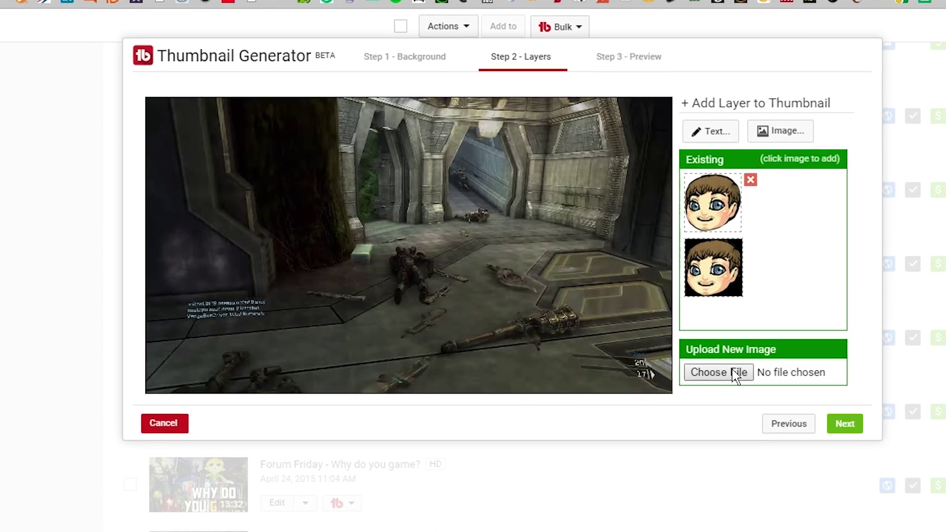
click(765, 426)
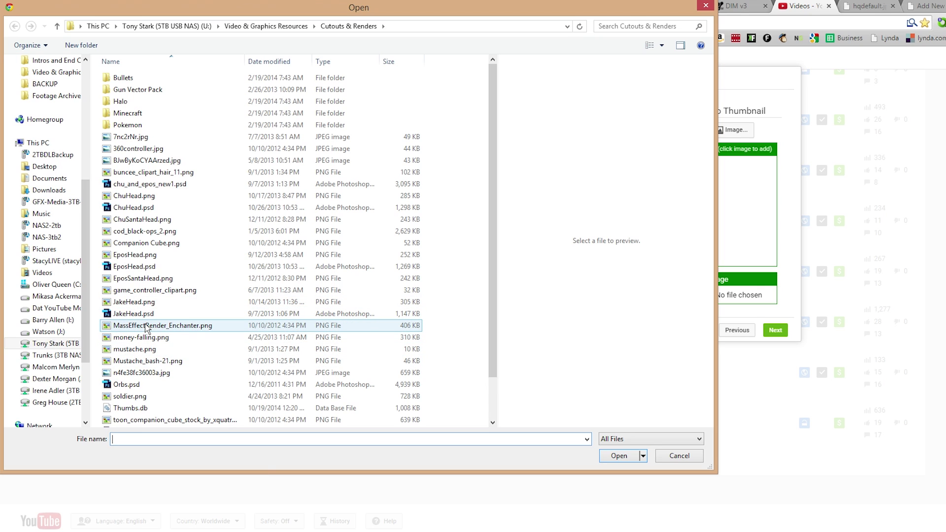
click(166, 253)
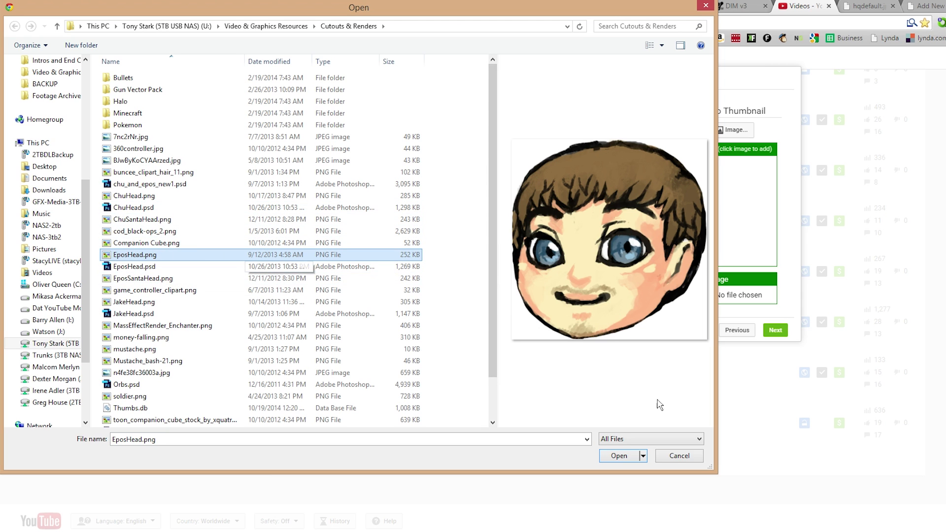
click(619, 455)
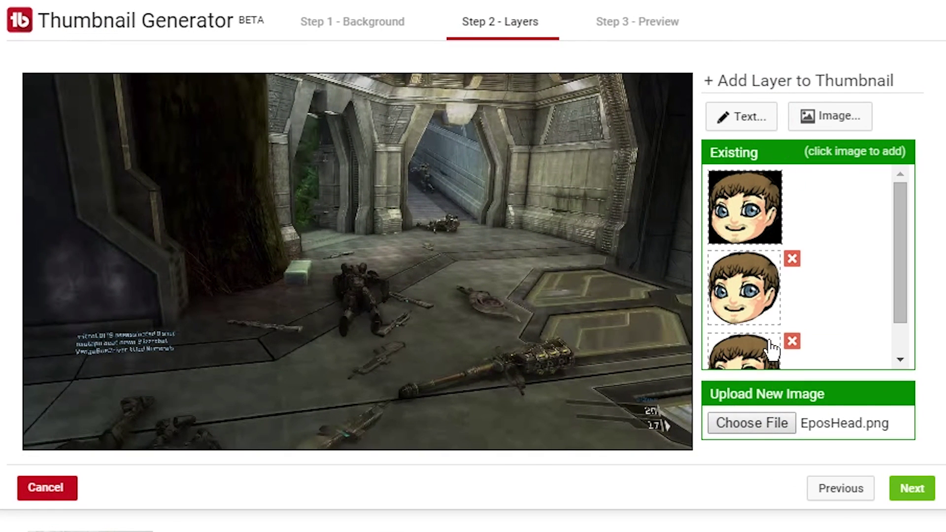
scroll(770, 347, down, 1)
click(791, 217)
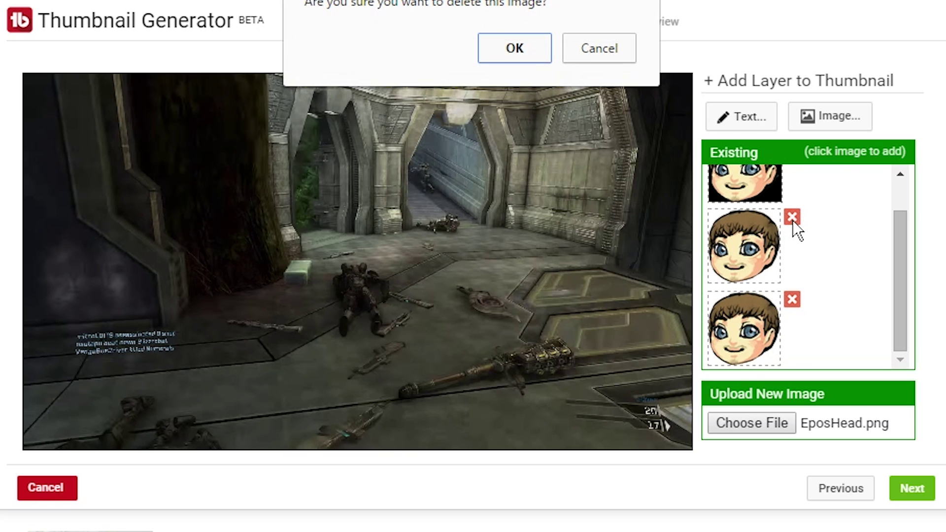
click(513, 45)
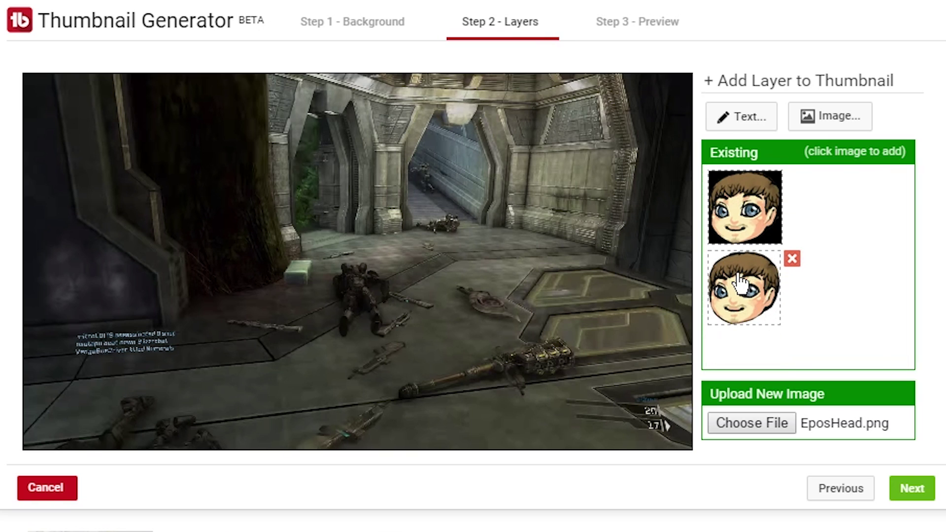
Add the transparent cartoon head, shrink it, tilt it slightly clockwise and move it bottom-left
click(743, 285)
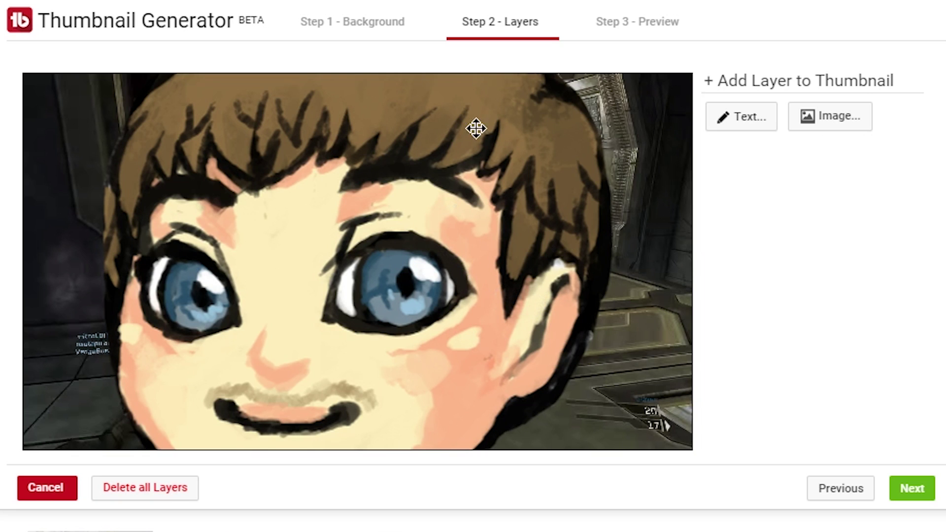
drag(513, 122, 412, 391)
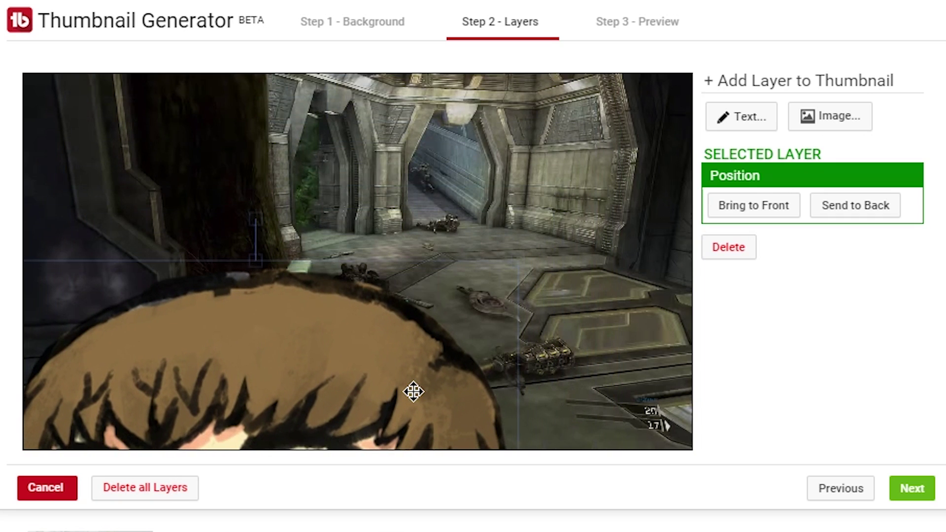
drag(521, 252, 473, 274)
drag(435, 337, 204, 272)
drag(143, 238, 158, 237)
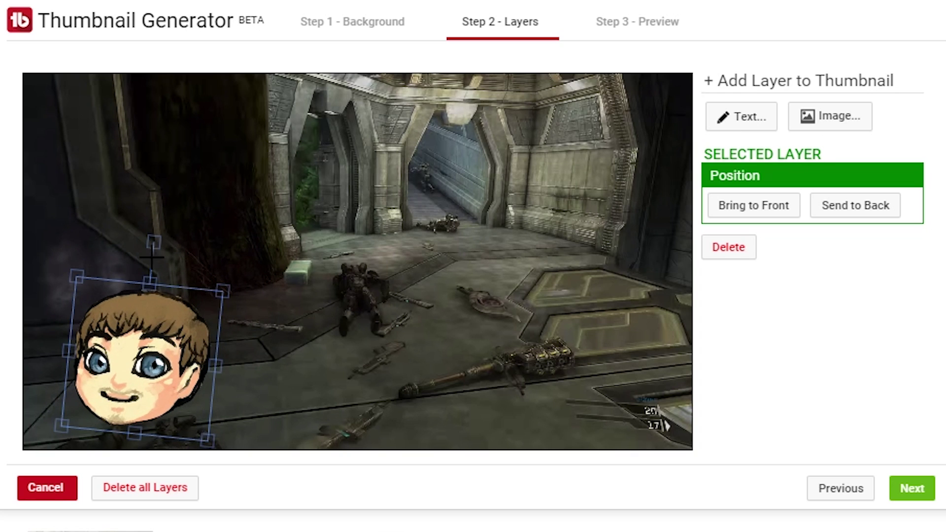
drag(121, 305, 99, 324)
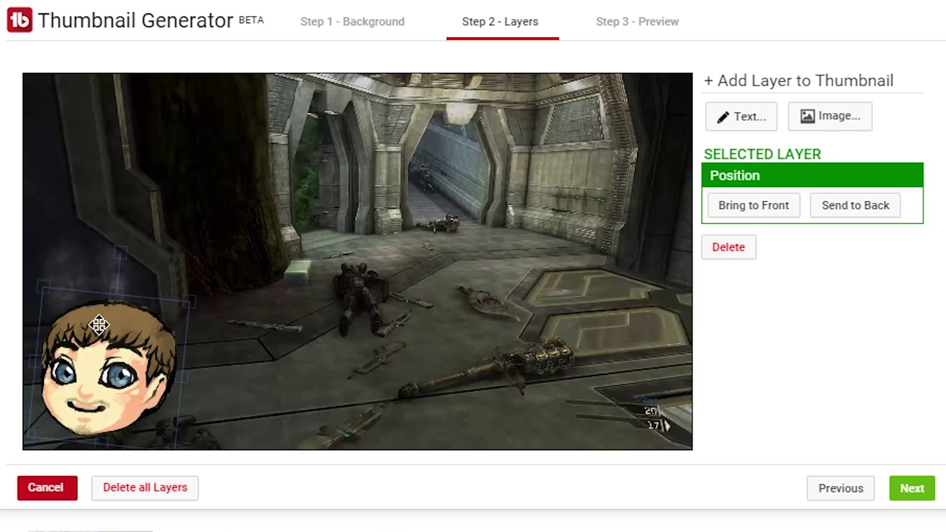
Add a 'Halo: Online' text layer in white Press Start 2P font
click(748, 116)
text(H)
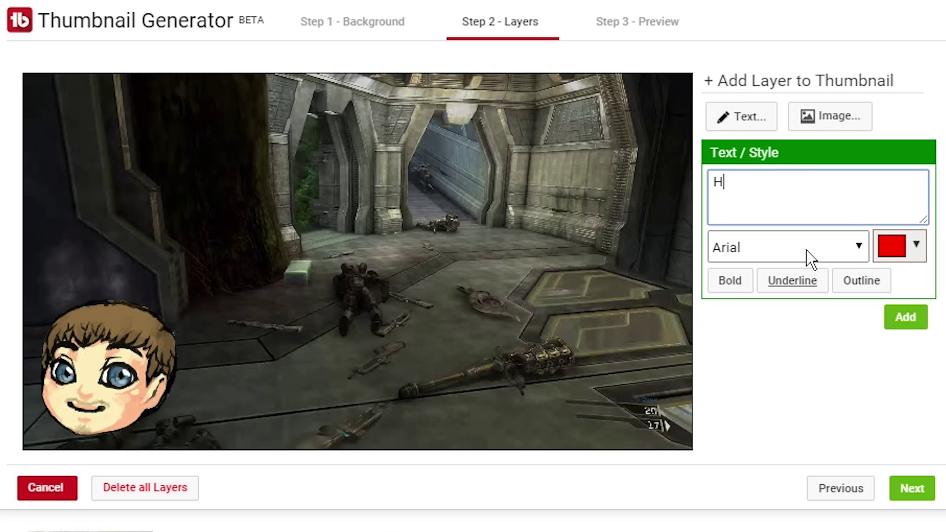
text(alo: Online)
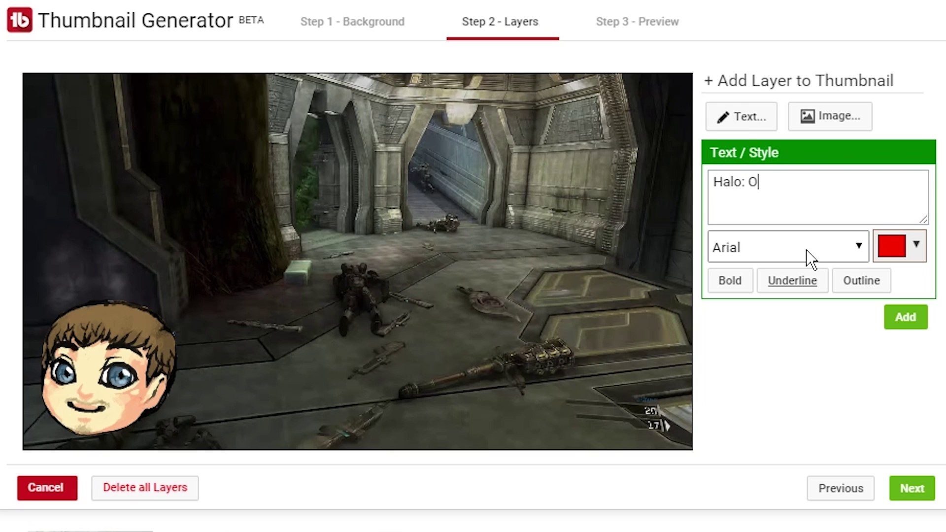
click(810, 257)
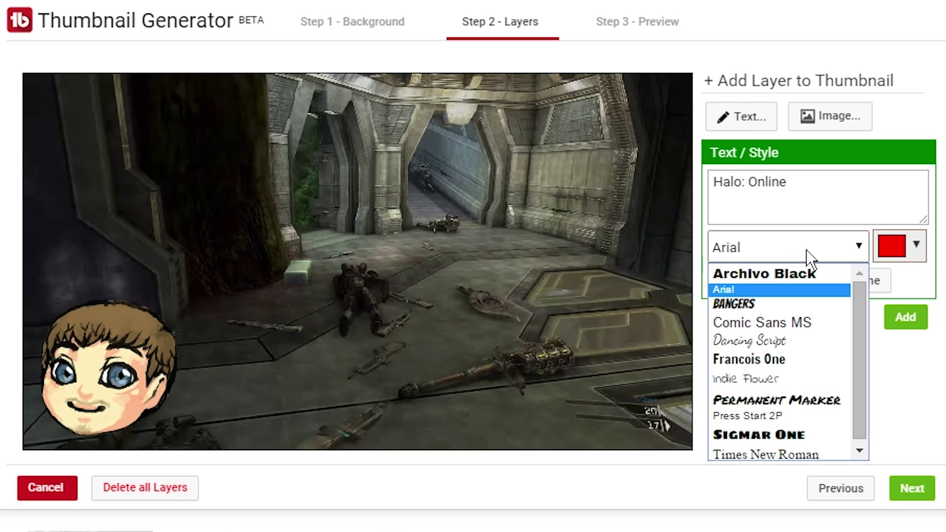
click(808, 254)
click(804, 251)
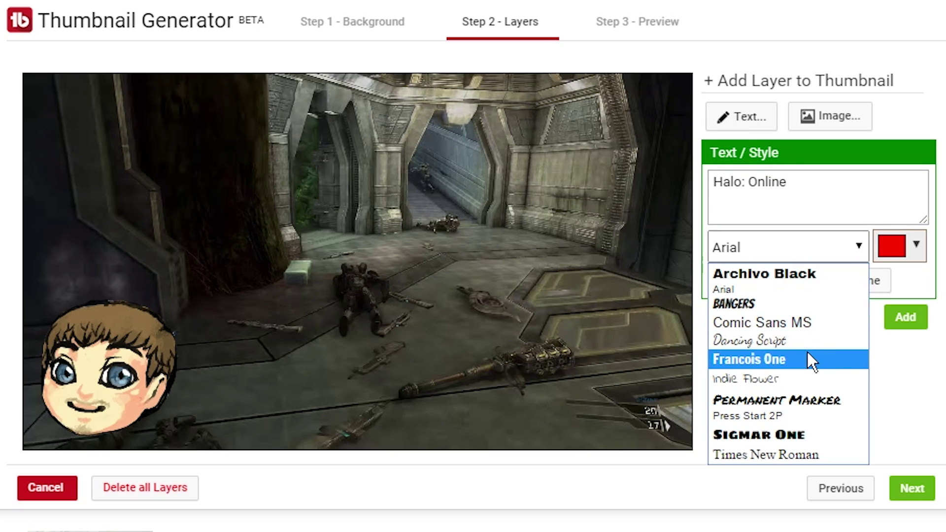
click(789, 415)
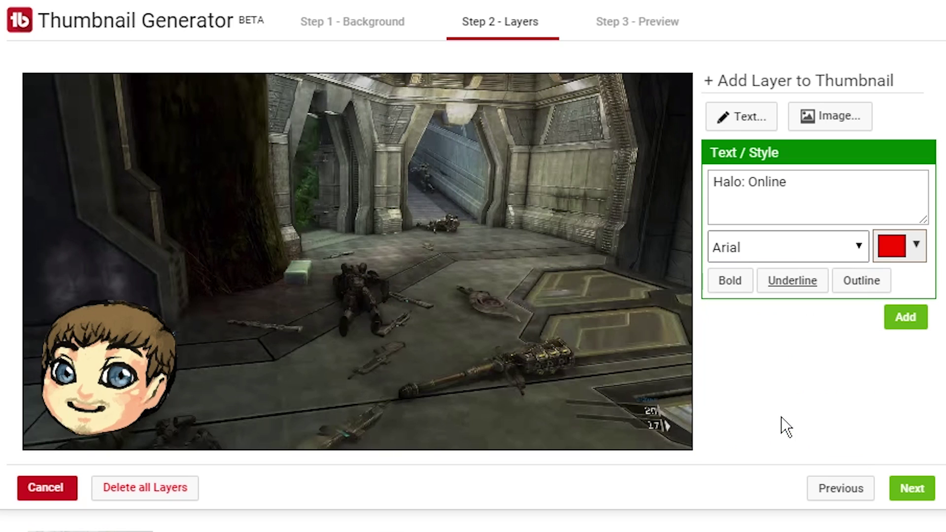
click(911, 250)
drag(909, 369, 822, 265)
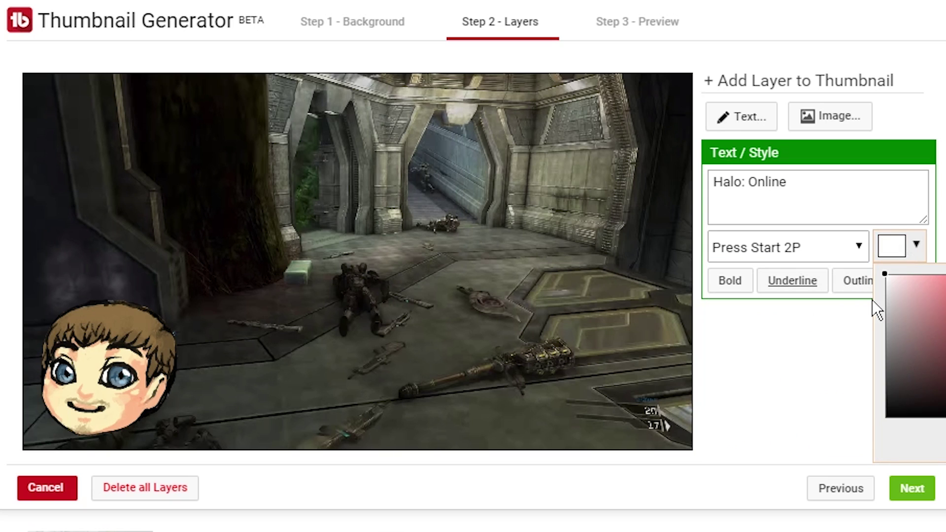
click(859, 292)
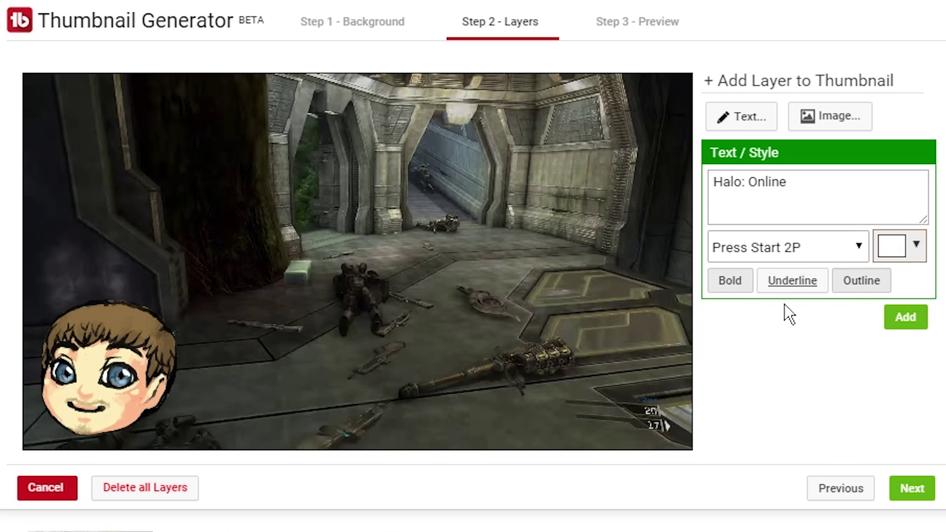
click(890, 325)
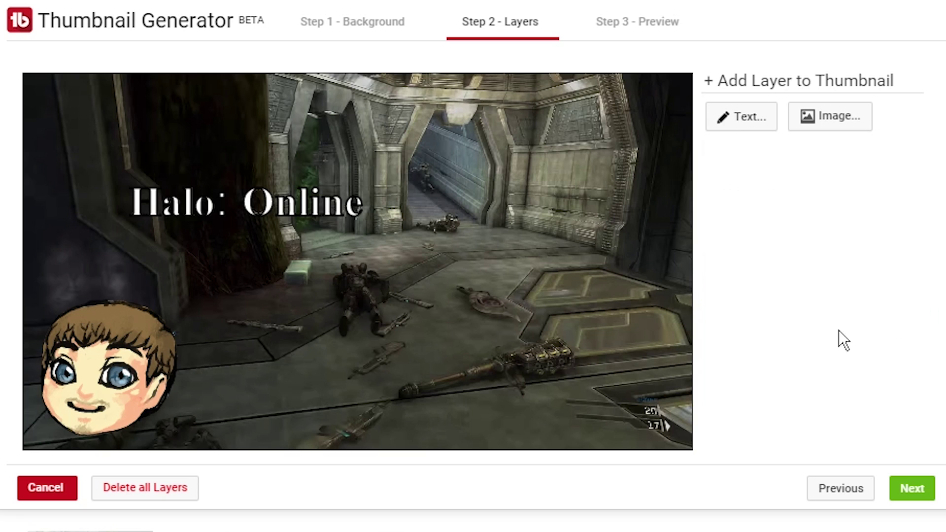
Turn off bold, then enlarge the title and tilt it counter-clockwise across the upper left
click(305, 197)
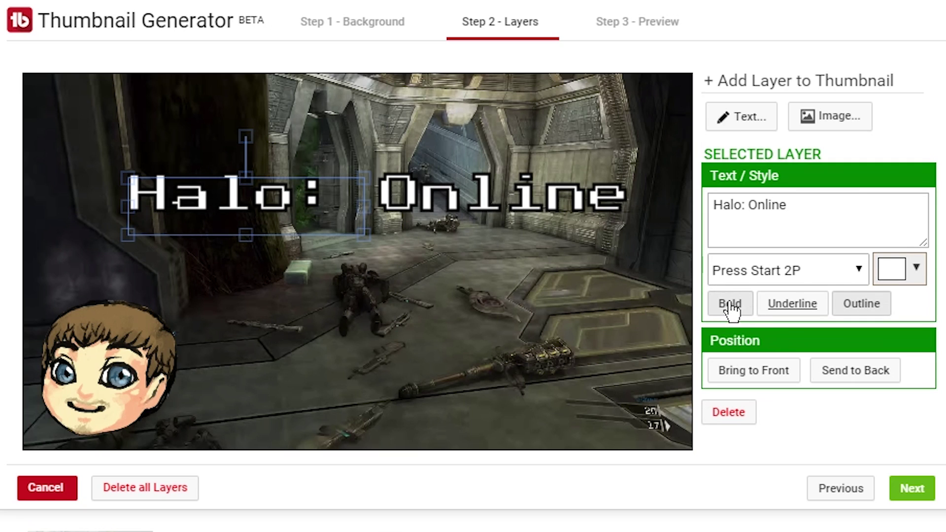
click(731, 307)
drag(289, 186, 247, 150)
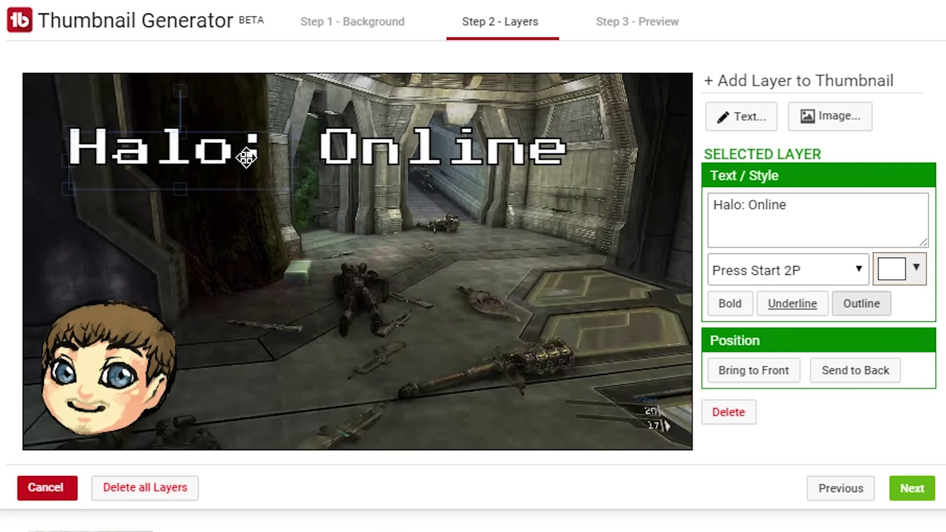
drag(289, 188, 269, 173)
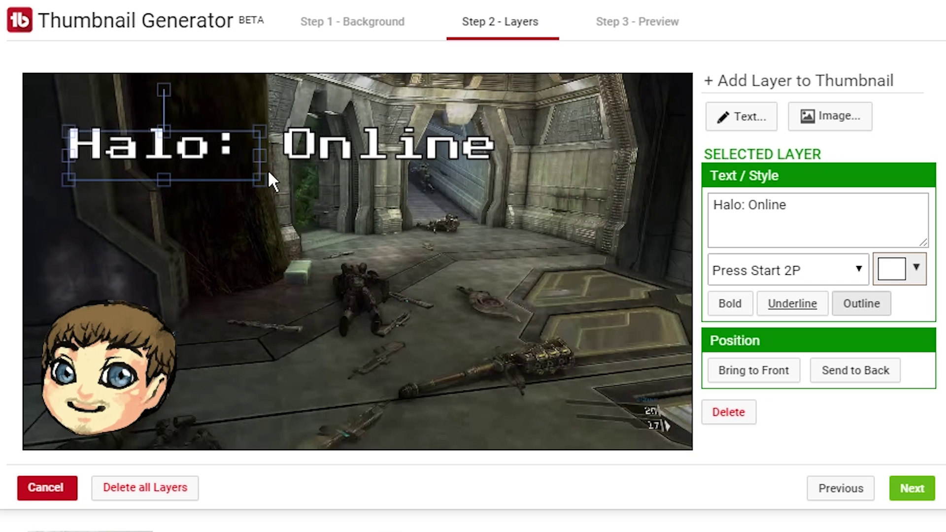
mouse_move(163, 89)
mouse_down()
mouse_move(180, 91)
mouse_move(154, 91)
mouse_up()
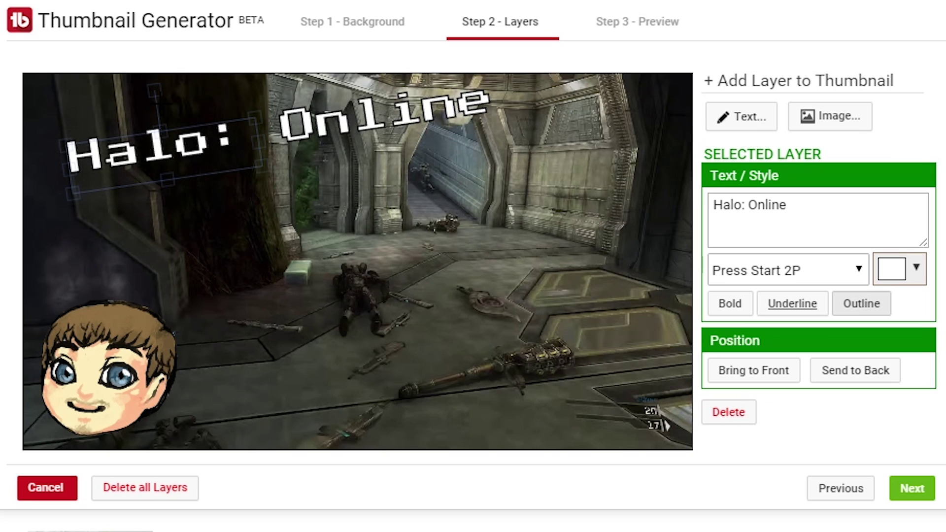
drag(222, 138, 205, 137)
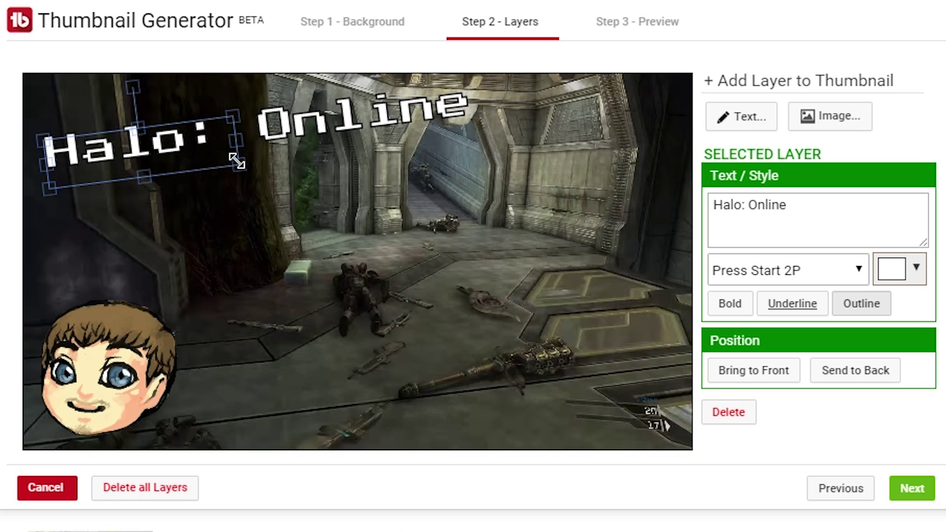
drag(247, 164, 284, 170)
drag(209, 132, 206, 136)
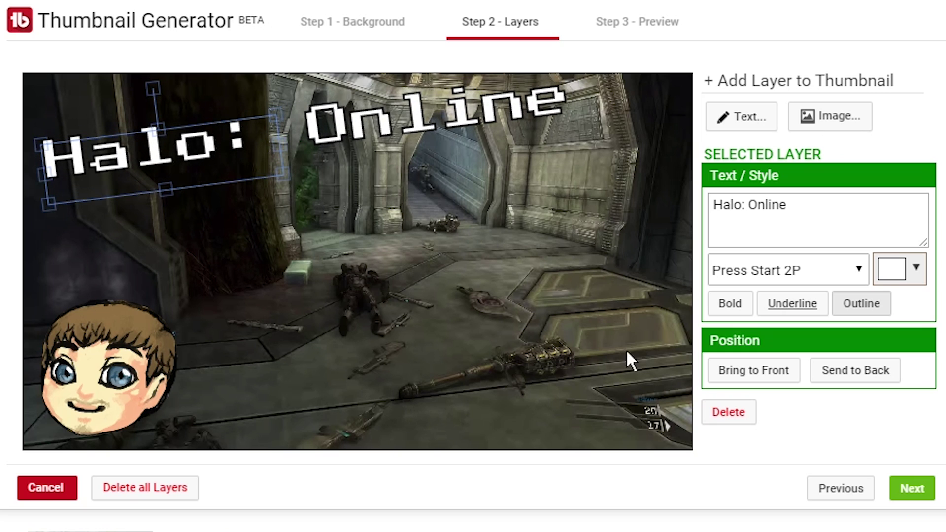
Paste the Beat Down Extravaganza caption as a Permanent Marker text layer and move it lower right
click(759, 118)
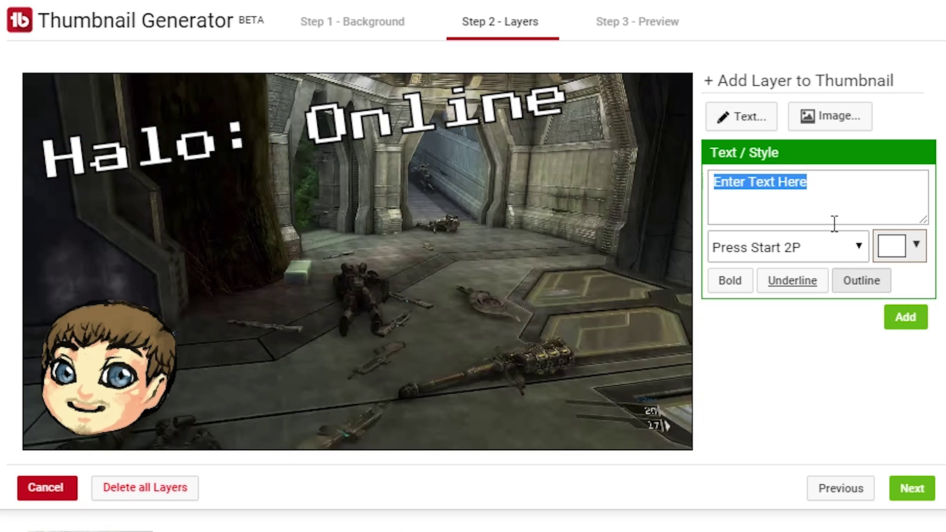
text(Beat Down Extravaganza)
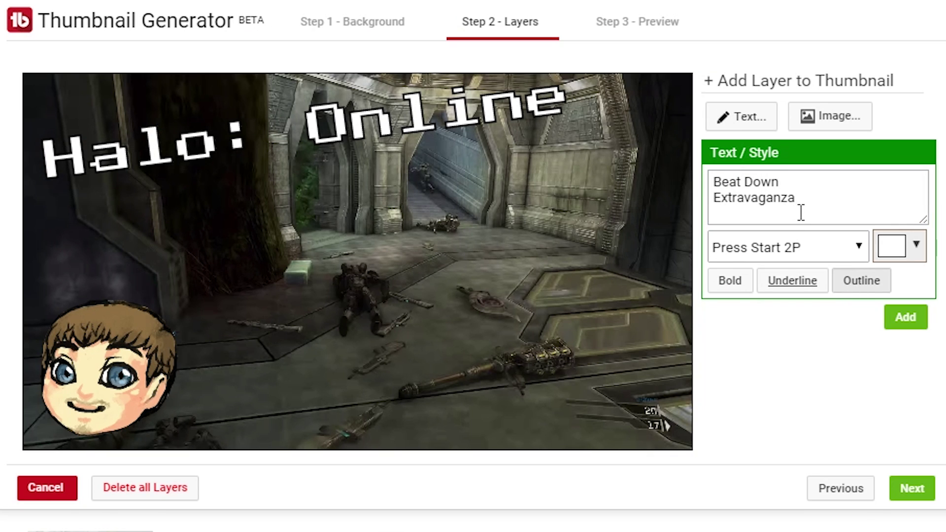
click(806, 251)
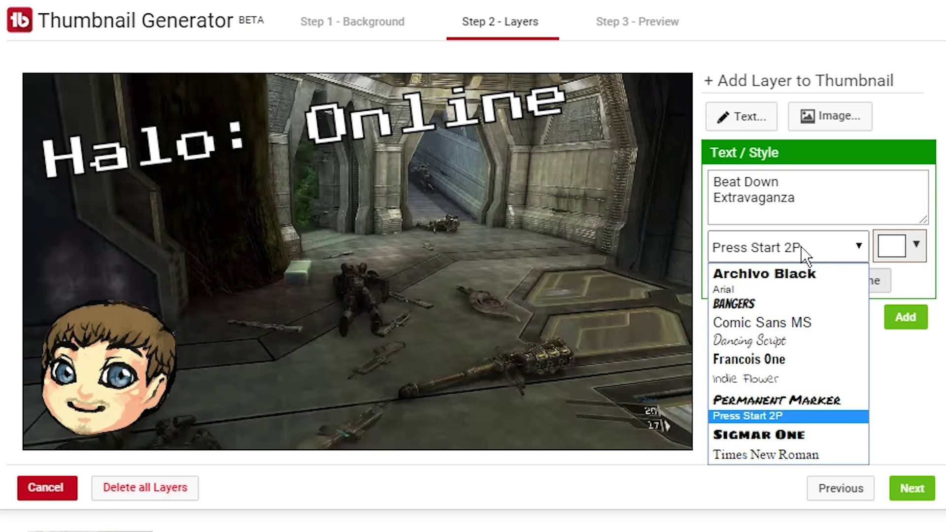
click(794, 398)
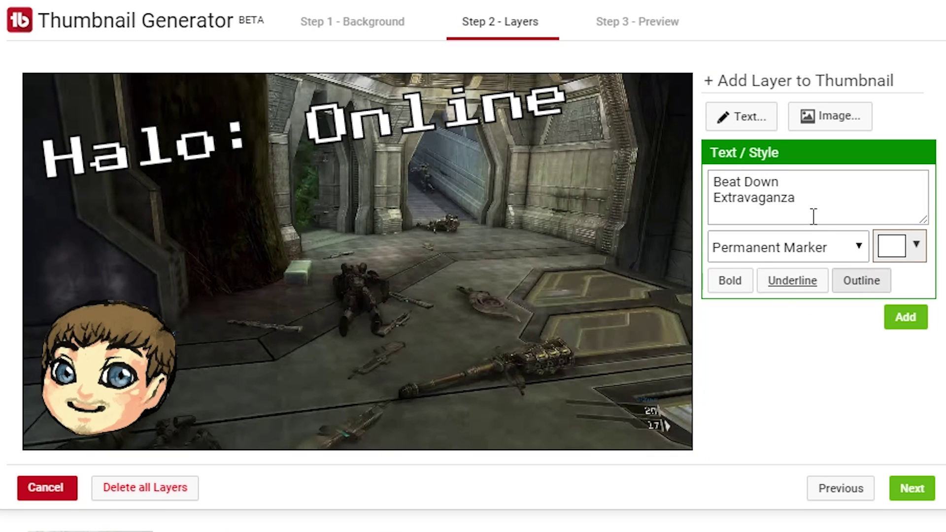
click(904, 317)
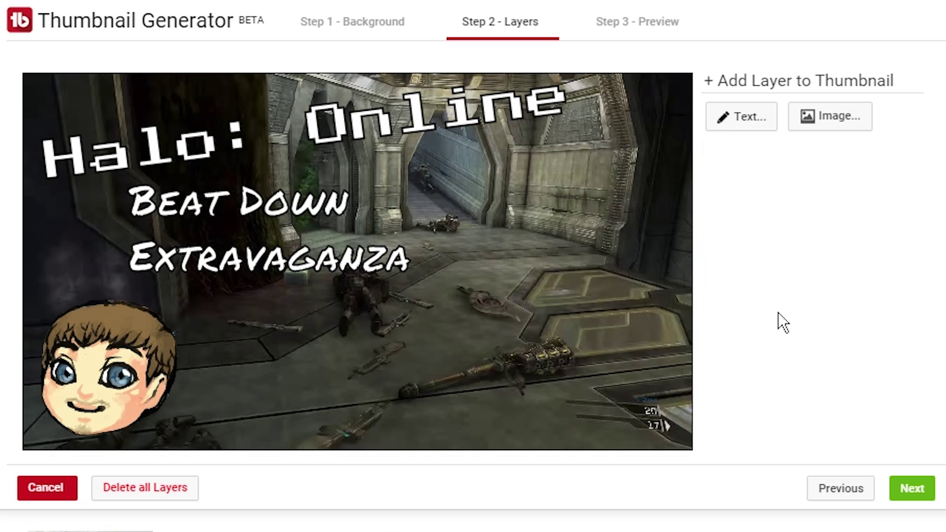
drag(298, 223, 416, 276)
Recolour the caption bright yellow, enlarge it and nudge it lower
click(892, 269)
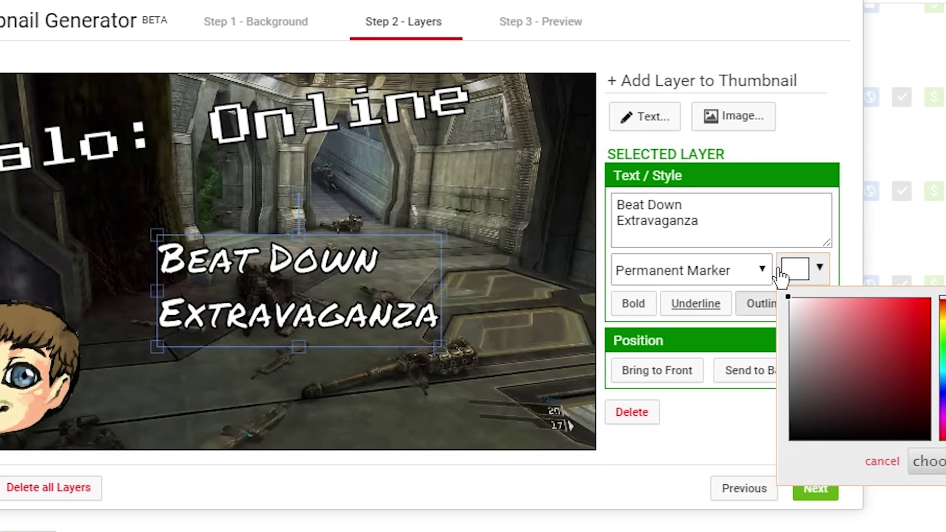
click(901, 335)
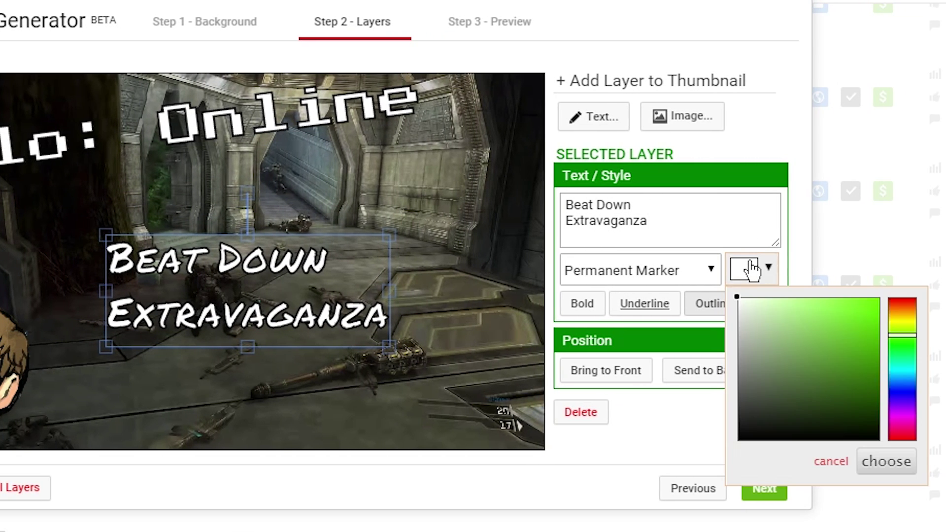
click(704, 270)
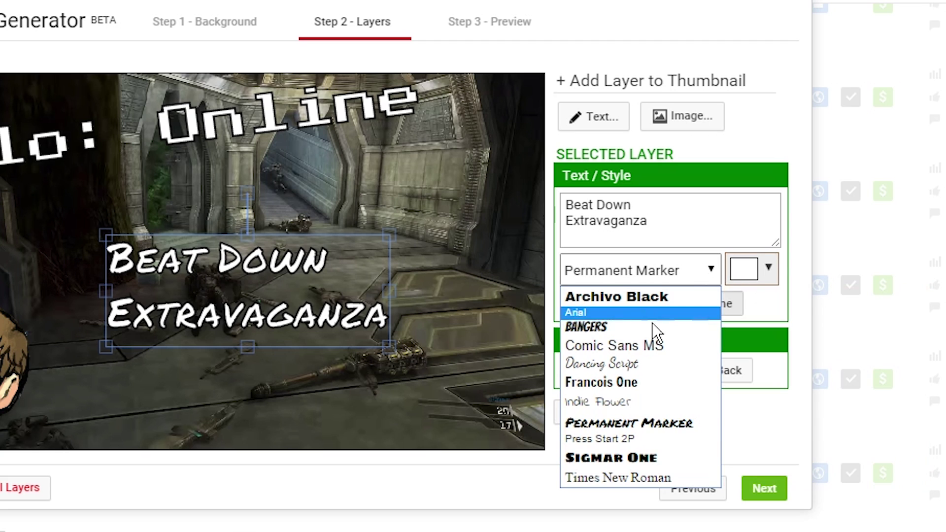
click(741, 268)
drag(910, 344, 909, 319)
click(819, 311)
drag(820, 312, 876, 270)
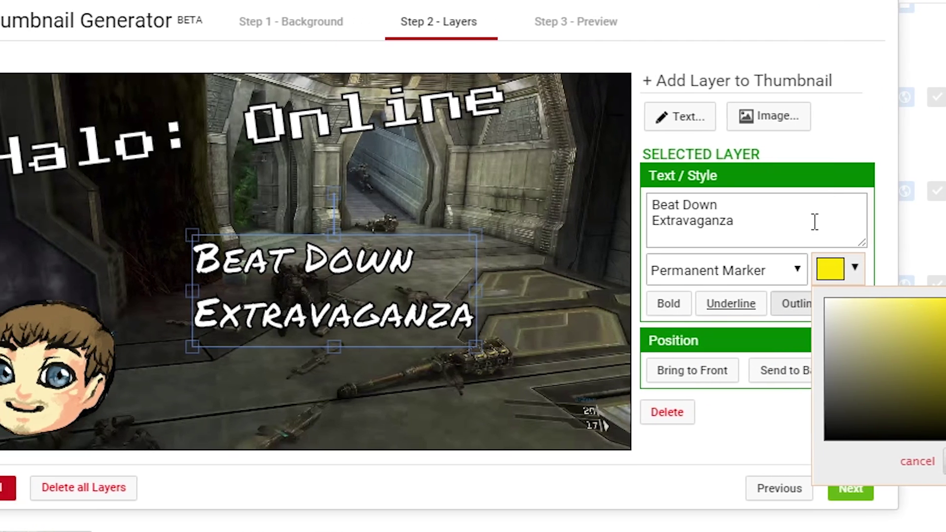
click(722, 219)
drag(533, 350, 685, 413)
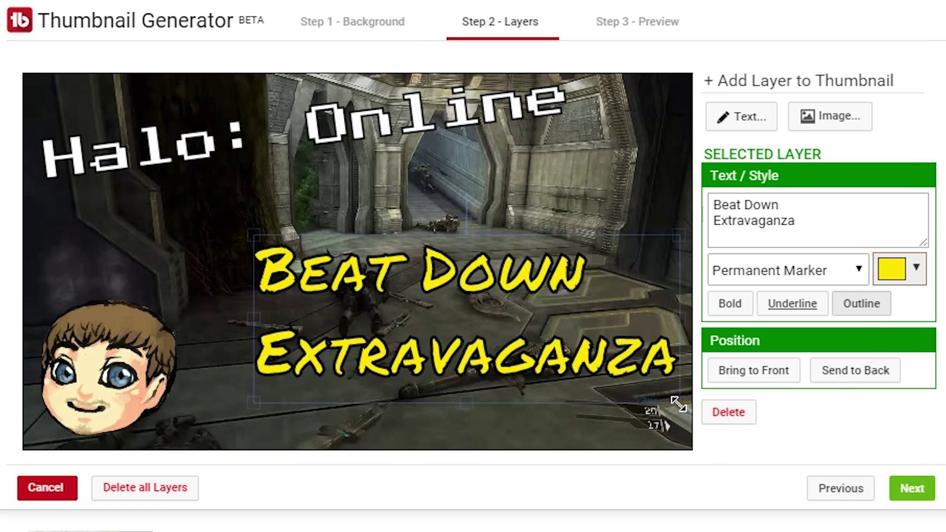
drag(613, 369, 603, 424)
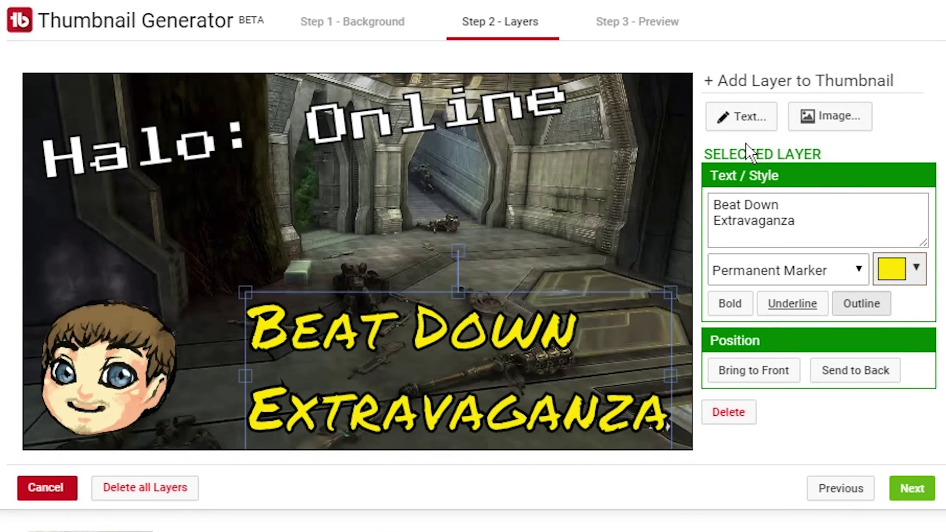
Upload the green fist emblem 26.png from the resources folder and add it to the thumbnail
click(825, 121)
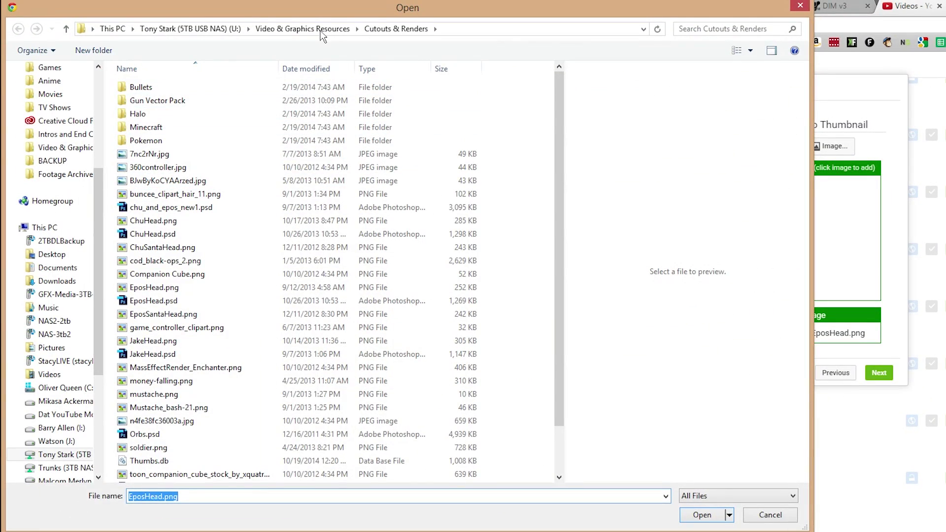
click(320, 28)
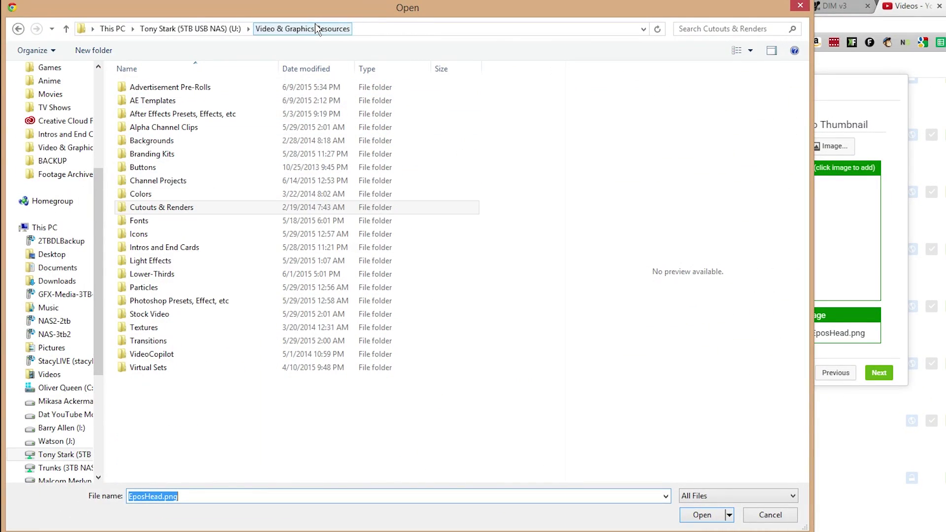
click(162, 193)
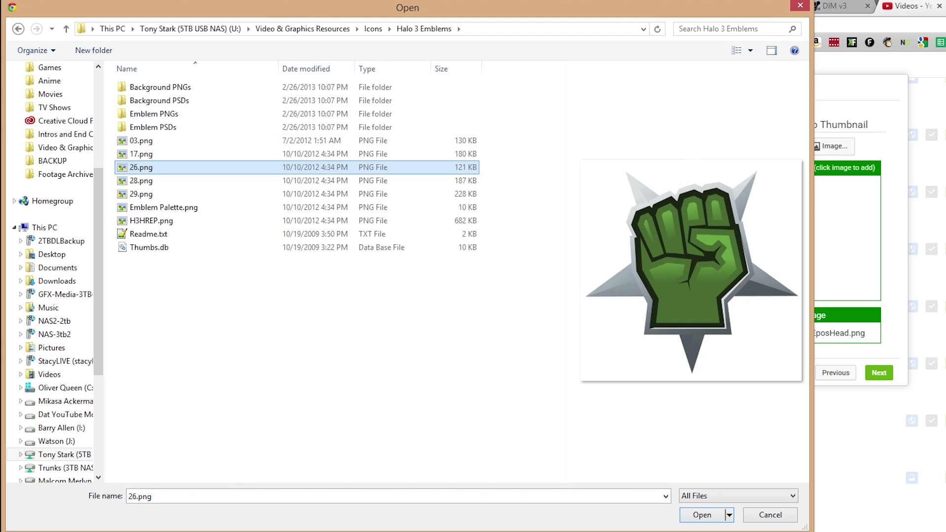
click(682, 517)
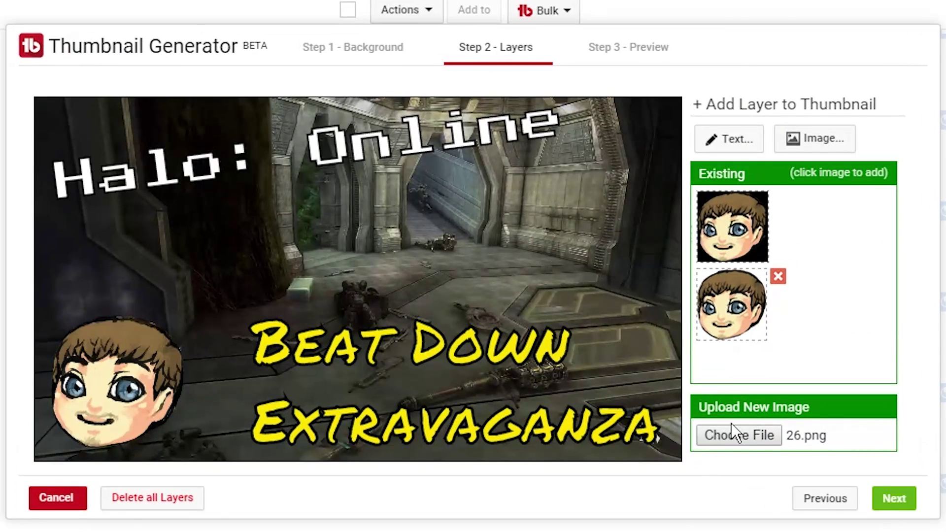
click(705, 308)
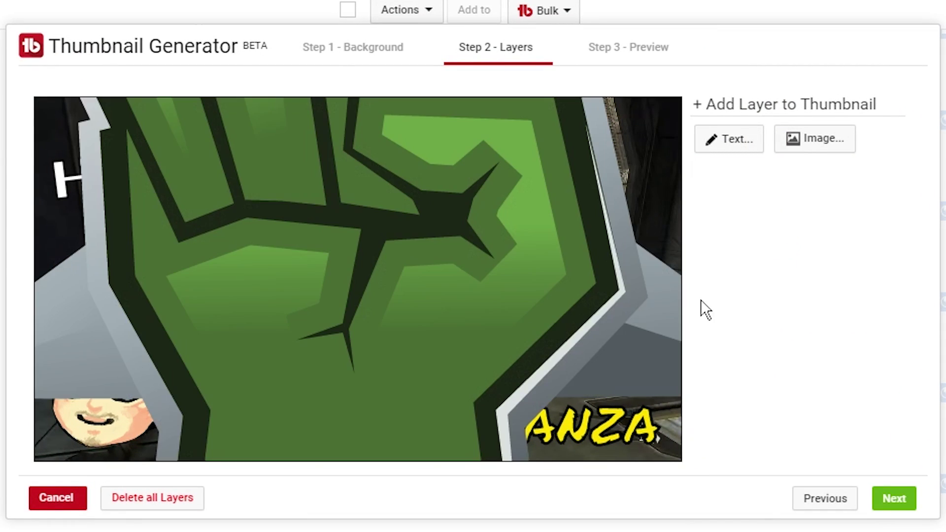
Place the fist emblem in the upper right corner and shift the cartoon face slightly right
click(498, 251)
drag(498, 252, 368, 392)
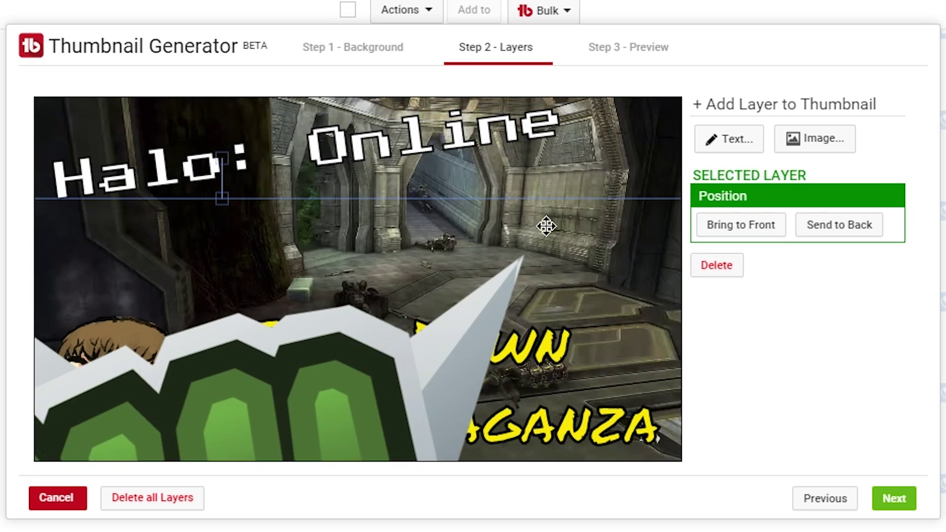
drag(544, 224, 215, 277)
drag(495, 200, 142, 468)
click(147, 447)
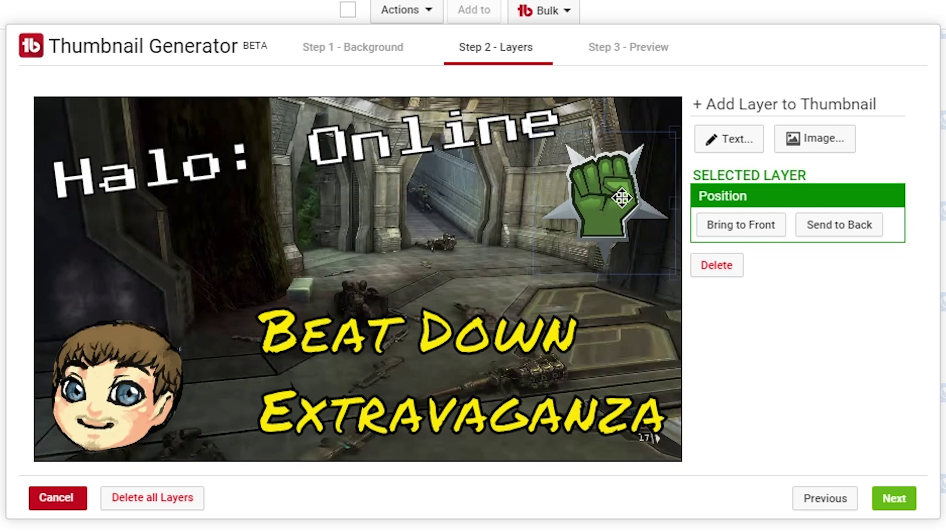
drag(623, 145, 622, 217)
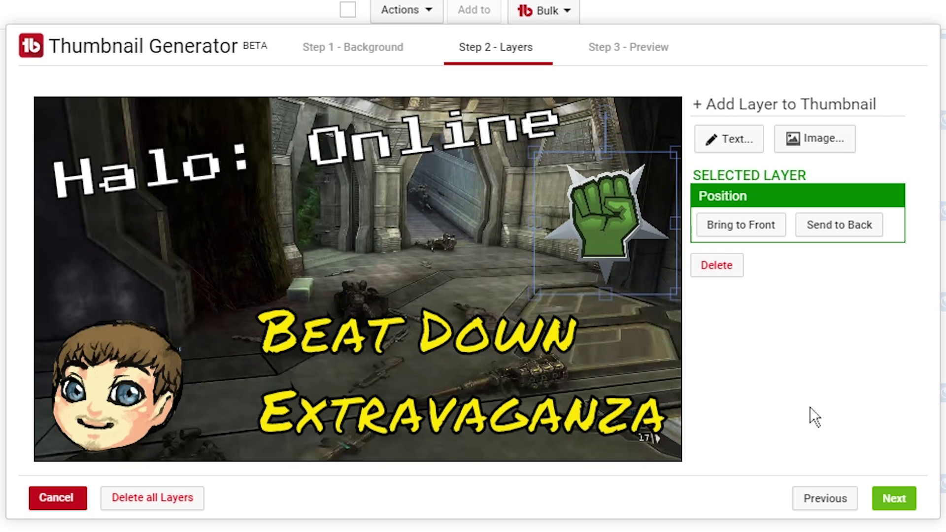
drag(124, 367, 130, 365)
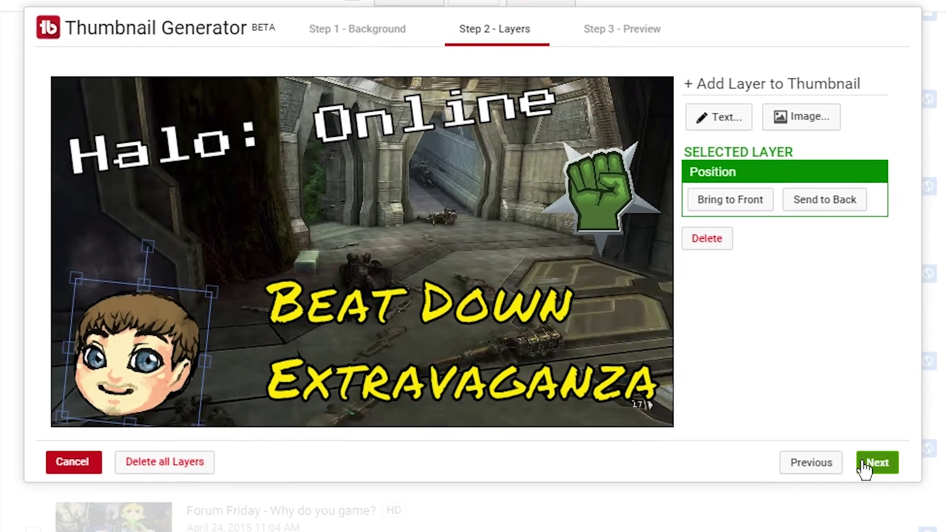
Preview the thumbnail, then Save & Publish it to the MELEE SLAUGHTERHOUSE video and confirm
click(893, 498)
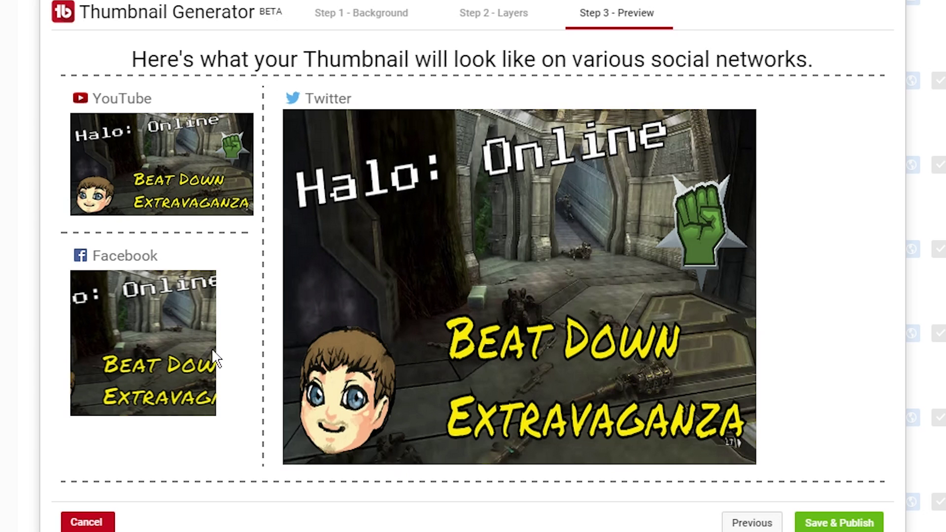
click(827, 520)
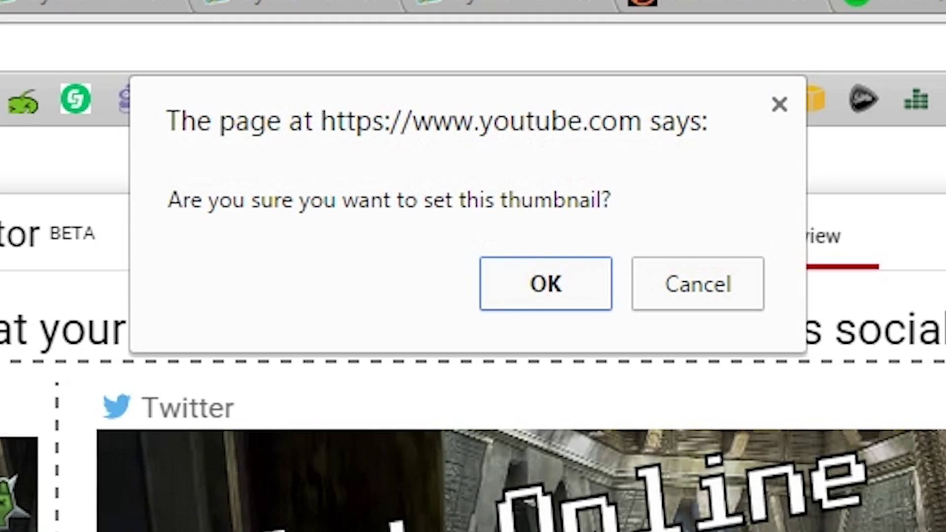
click(531, 302)
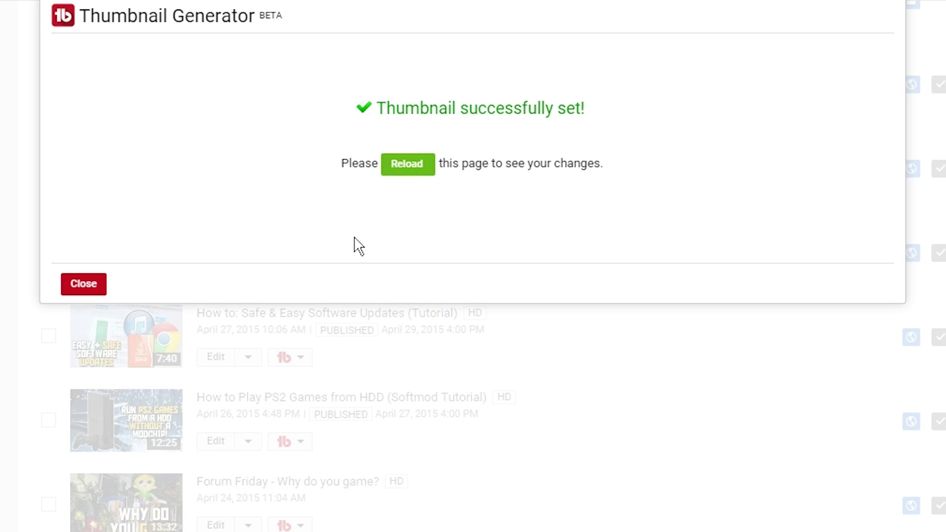
Reload the Videos list and go to page 2, topped by How to Play Halo Online
key(F5)
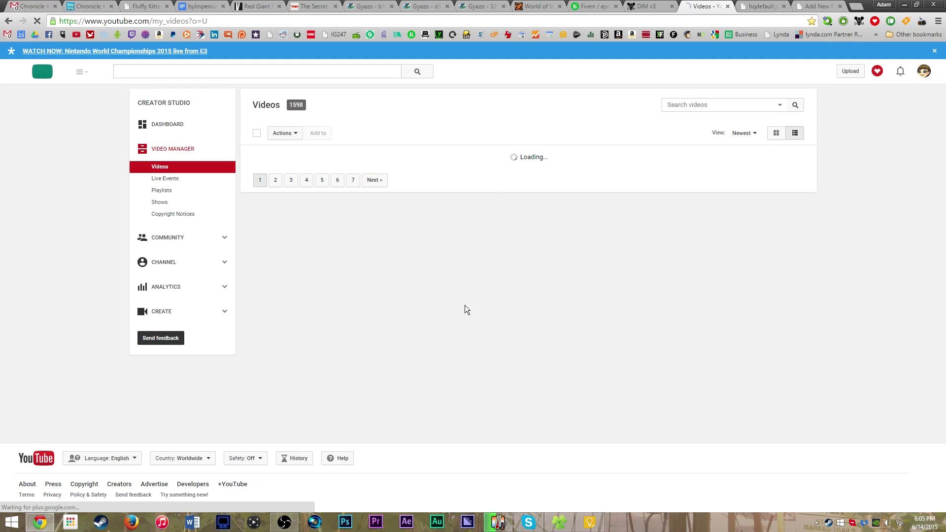
scroll(462, 314, down, 20)
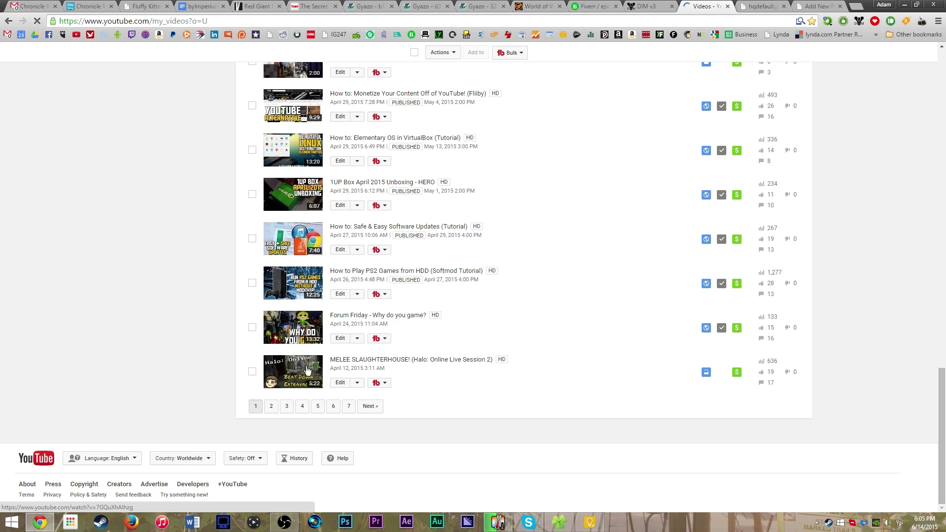
mouse_move(286, 366)
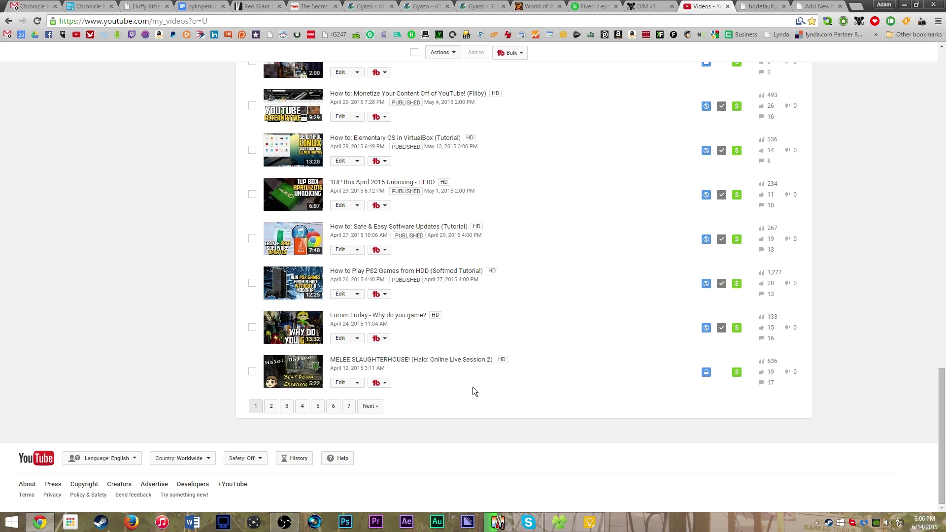
click(364, 408)
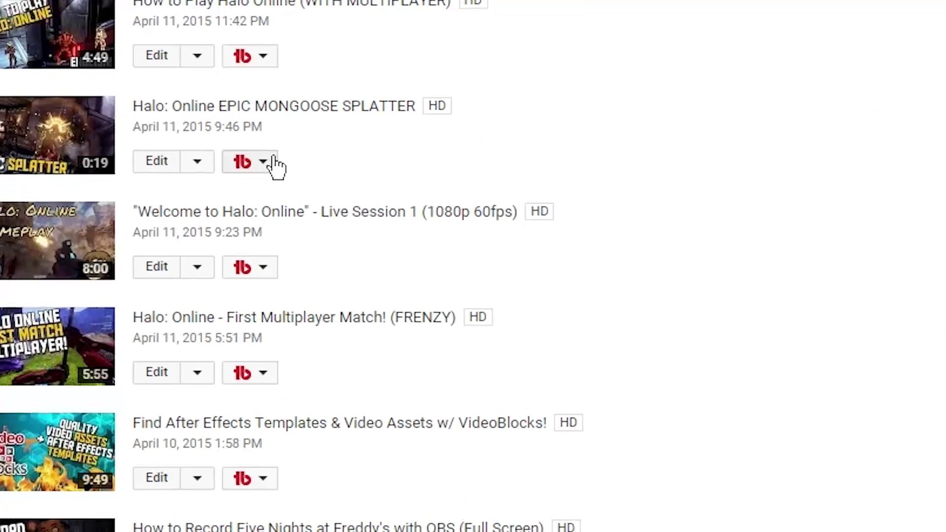
Start the Thumbnail Generator for the EPIC MONGOOSE SPLATTER video with a solid-colour background
click(386, 222)
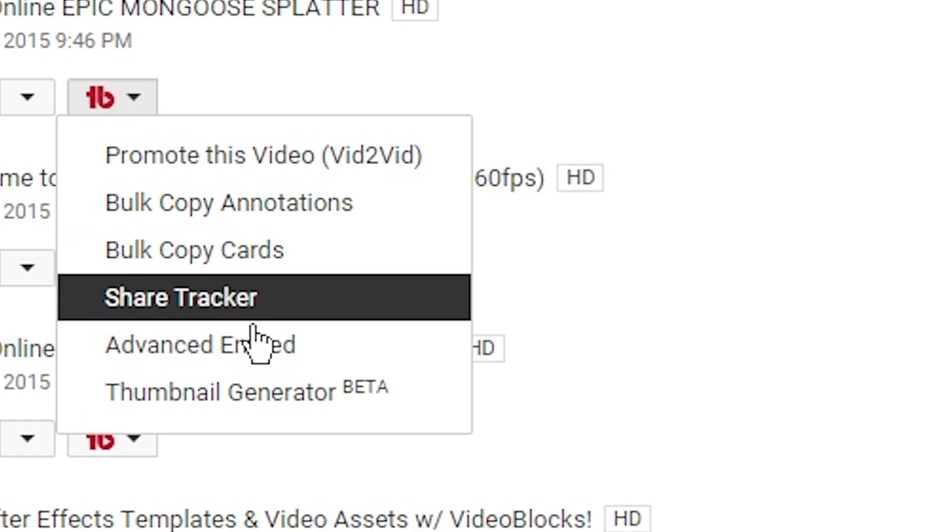
click(253, 411)
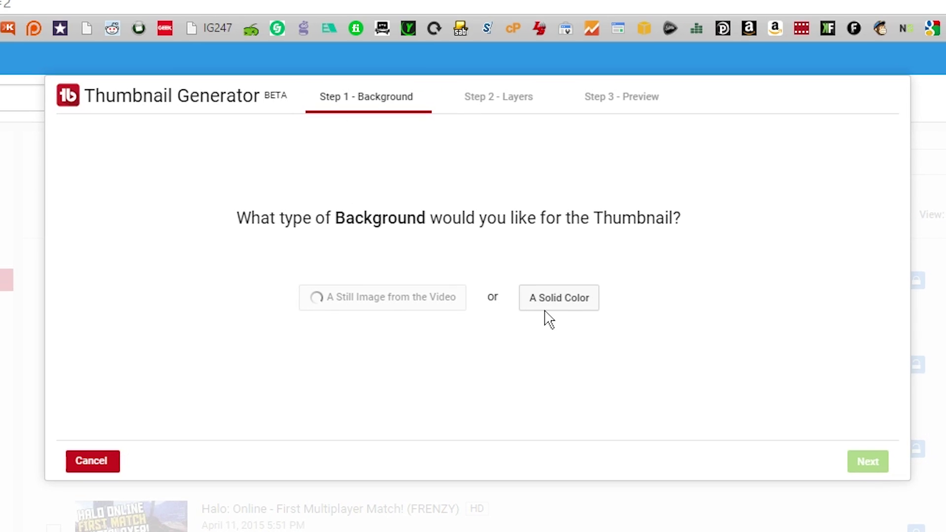
click(566, 301)
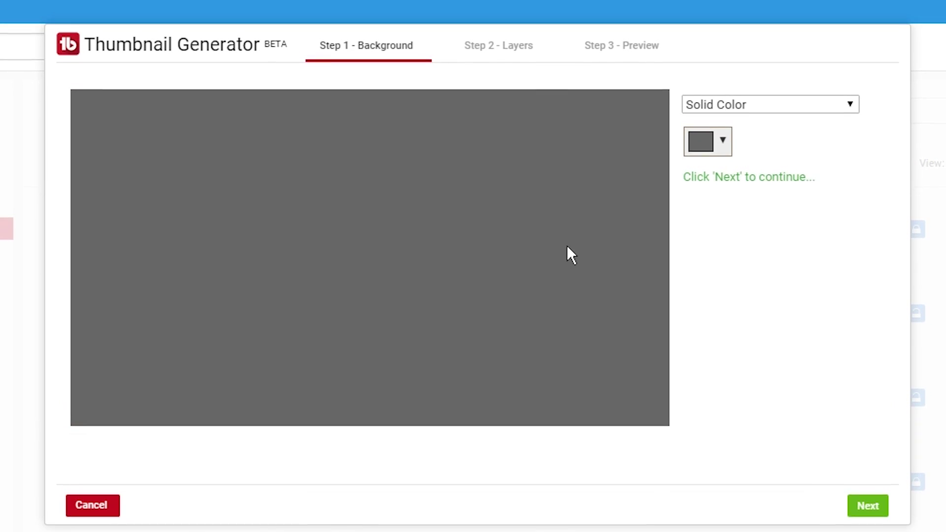
Set the solid background colour to light purple and continue to the layers step
click(742, 98)
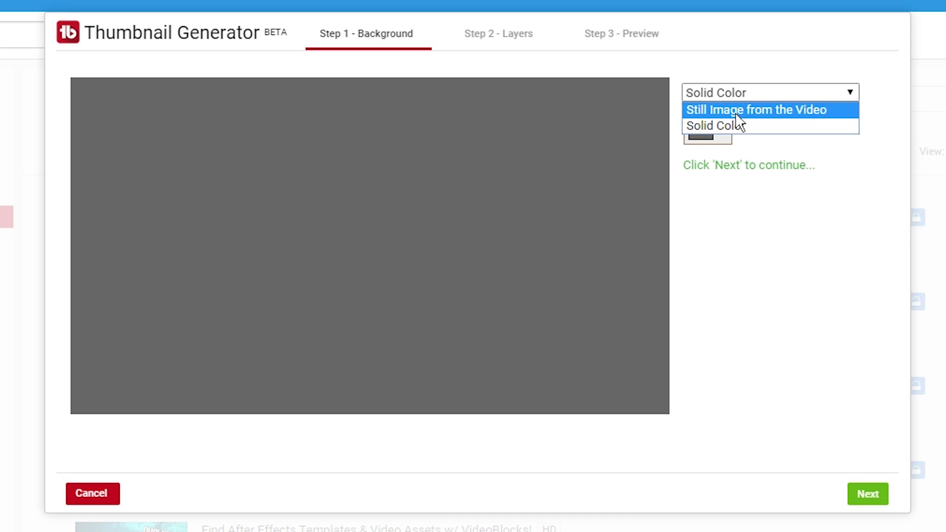
click(728, 76)
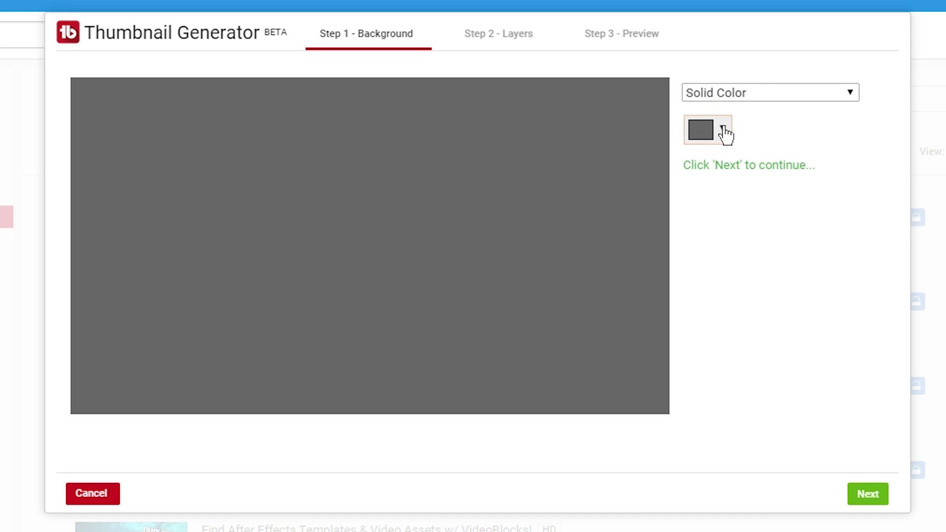
click(724, 131)
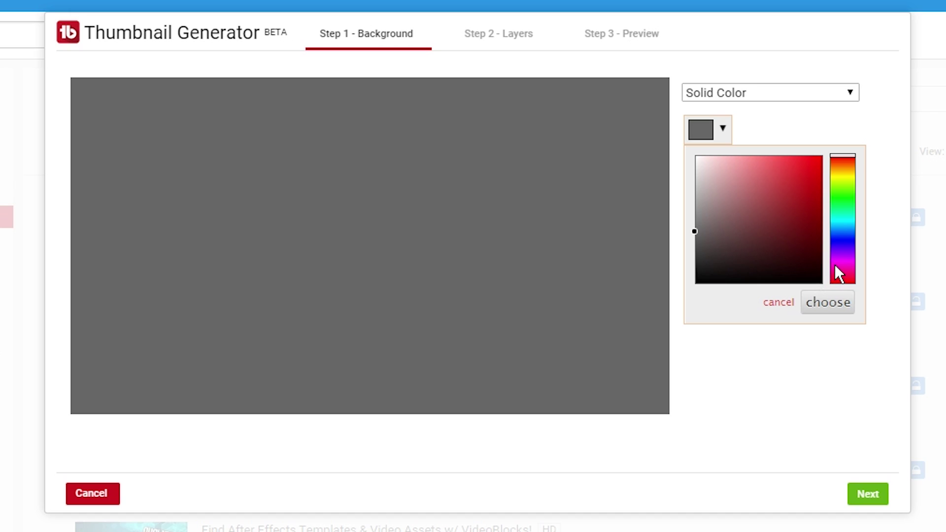
mouse_move(835, 265)
mouse_down()
mouse_move(848, 229)
mouse_move(842, 264)
mouse_up()
drag(786, 176, 754, 119)
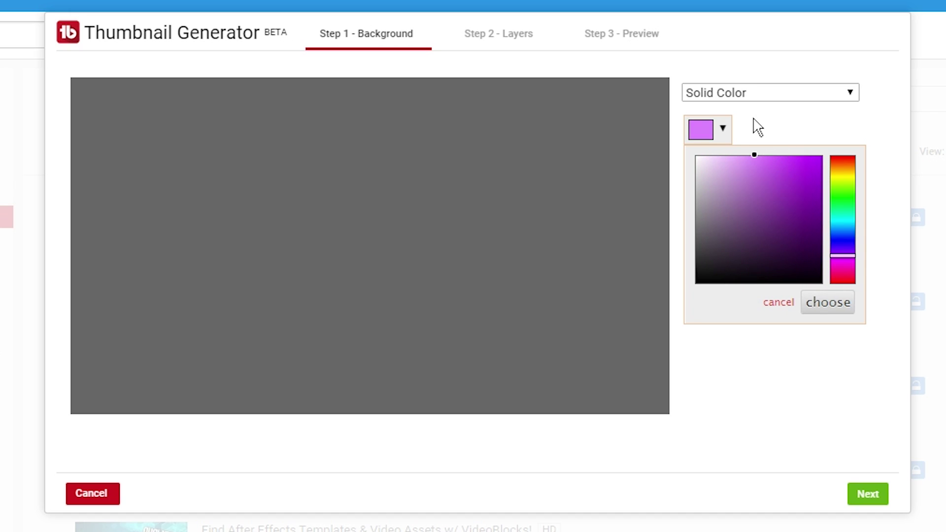
click(823, 304)
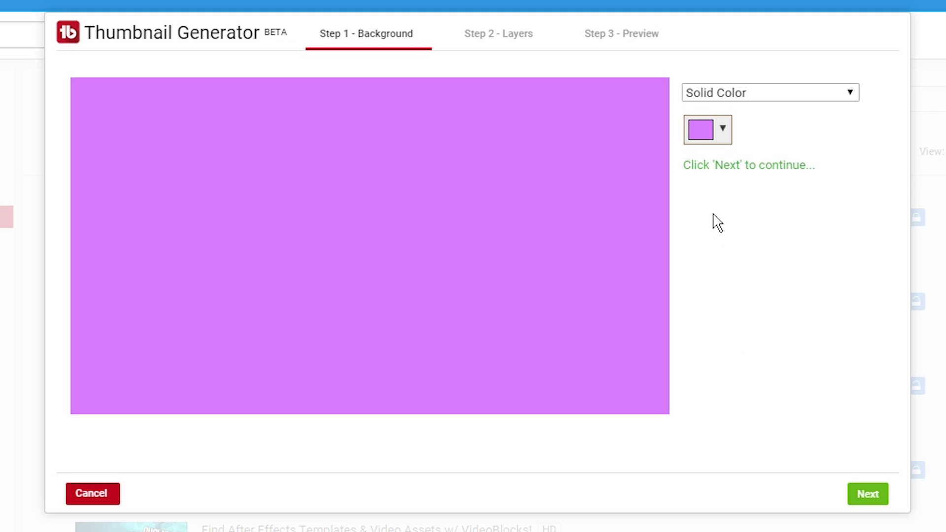
click(881, 499)
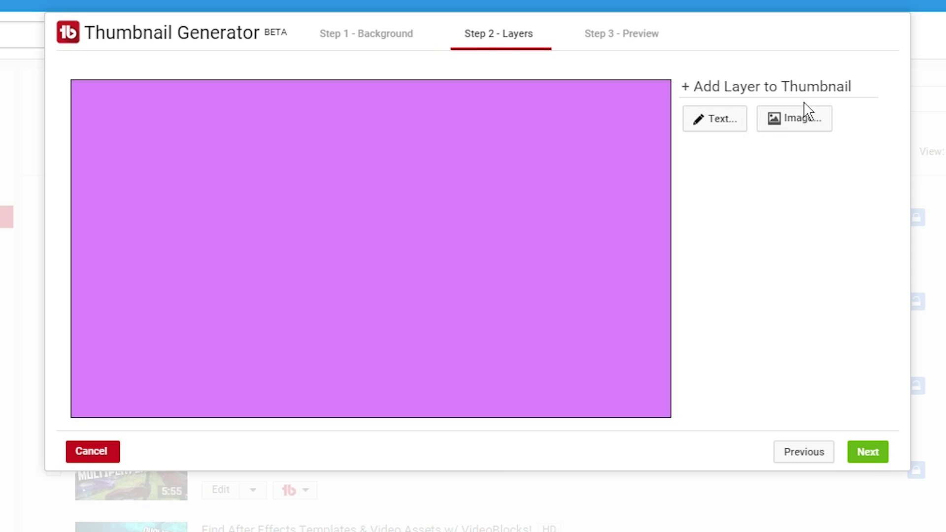
Add the existing cartoon face image, shrink it and tuck it into the bottom-right corner
click(804, 126)
click(715, 273)
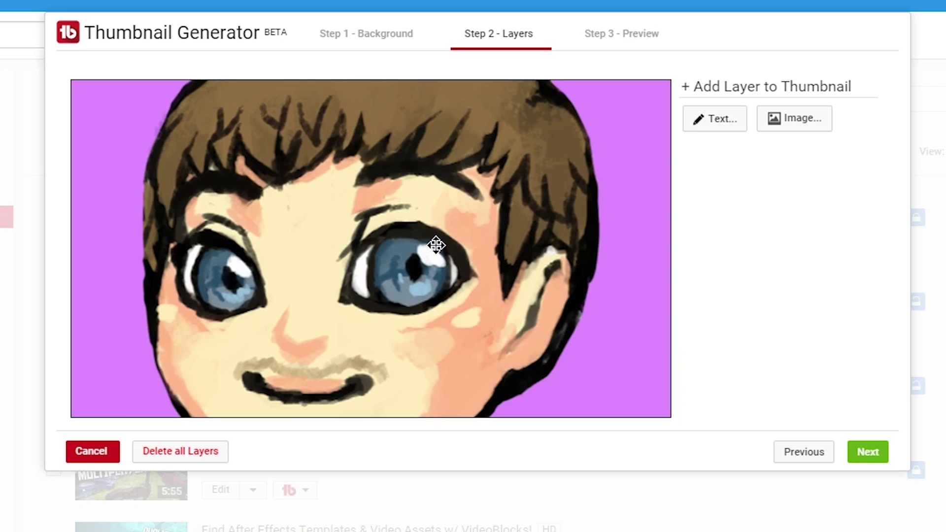
drag(433, 243, 359, 371)
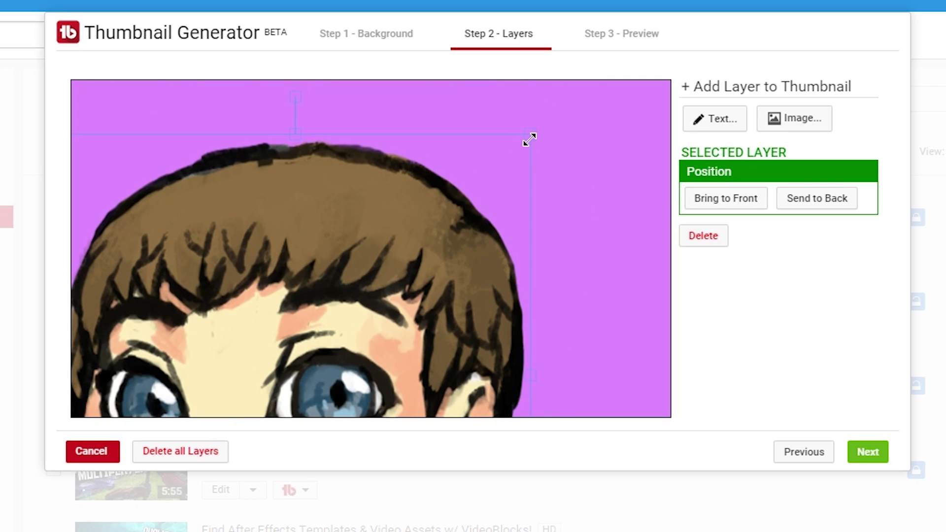
drag(530, 137, 305, 246)
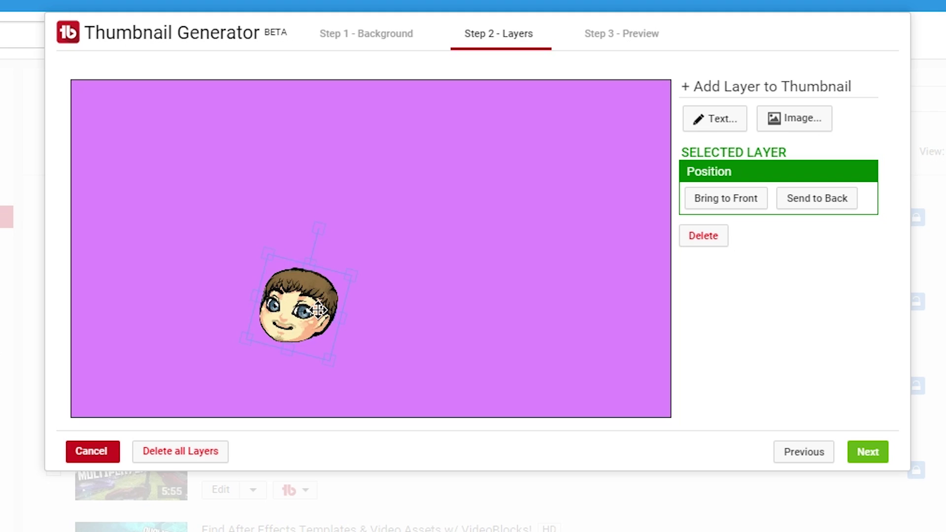
drag(315, 301, 645, 363)
drag(597, 316, 597, 347)
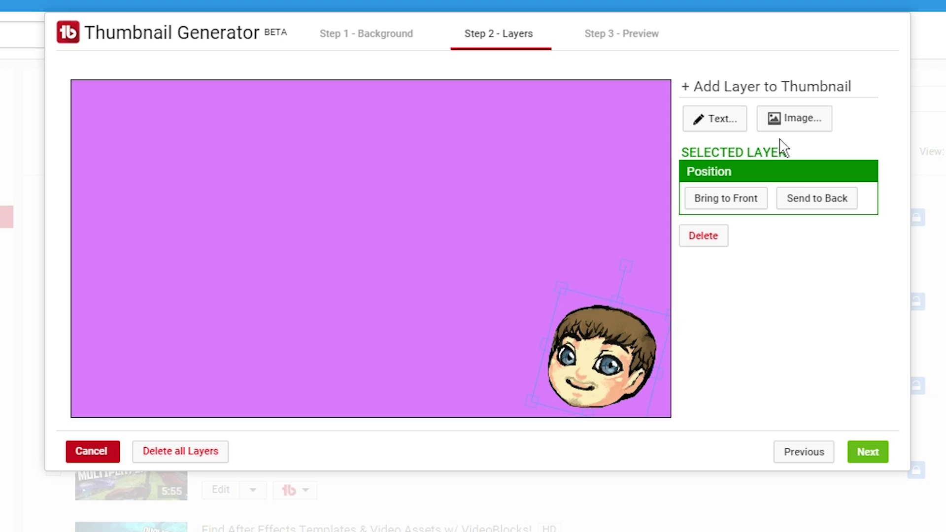
click(788, 122)
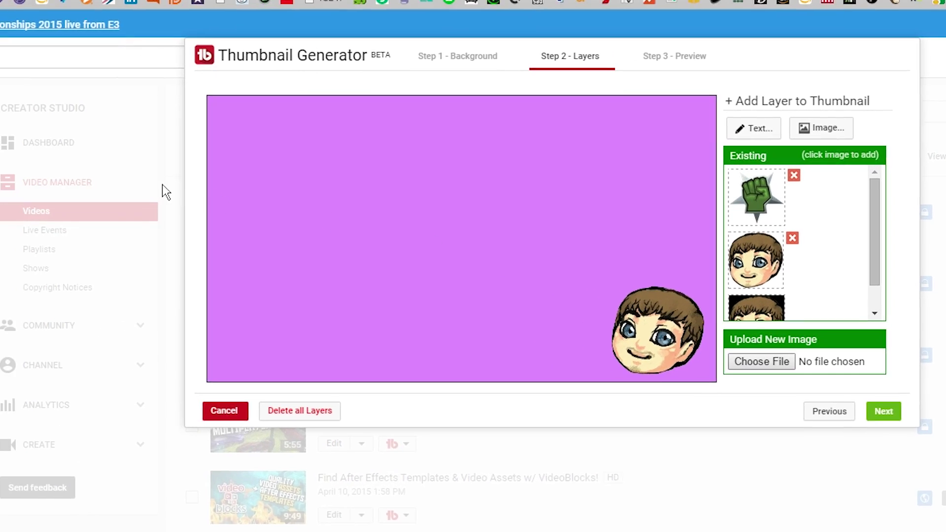
Upload Halo-4-Warthog.jpg from Cutouts & Renders > Halo to the image list
click(761, 361)
click(222, 0)
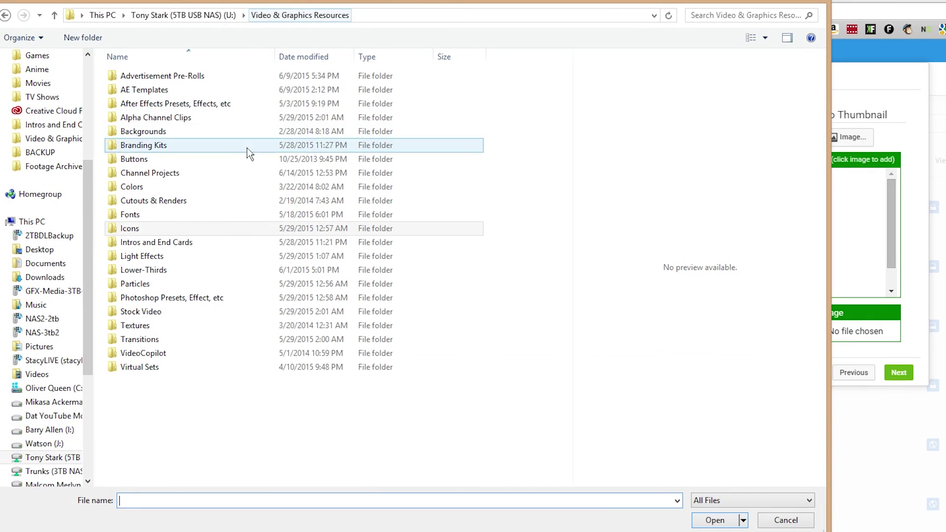
click(168, 201)
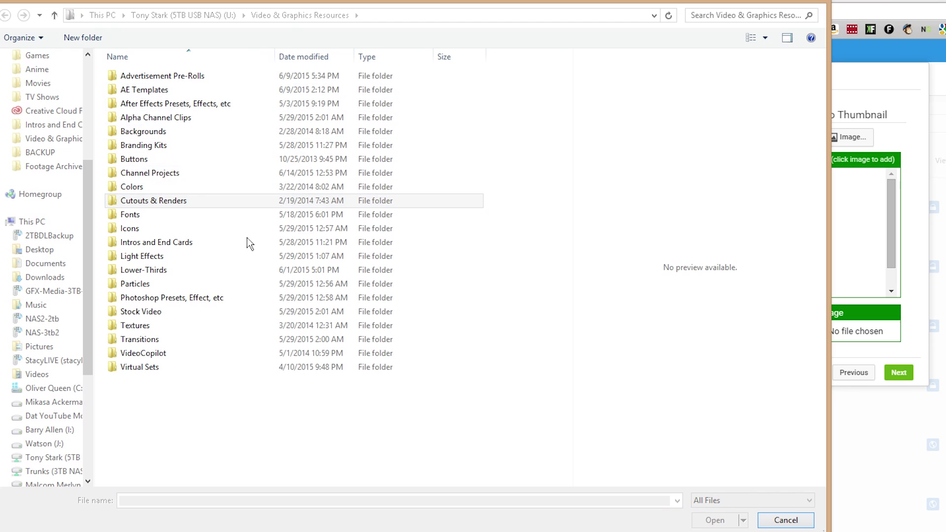
double_click(189, 197)
double_click(177, 99)
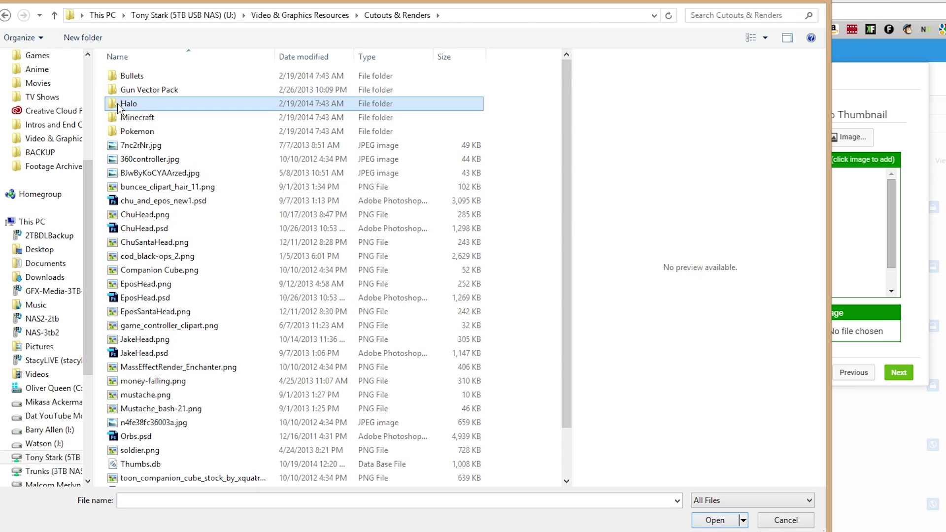
click(175, 175)
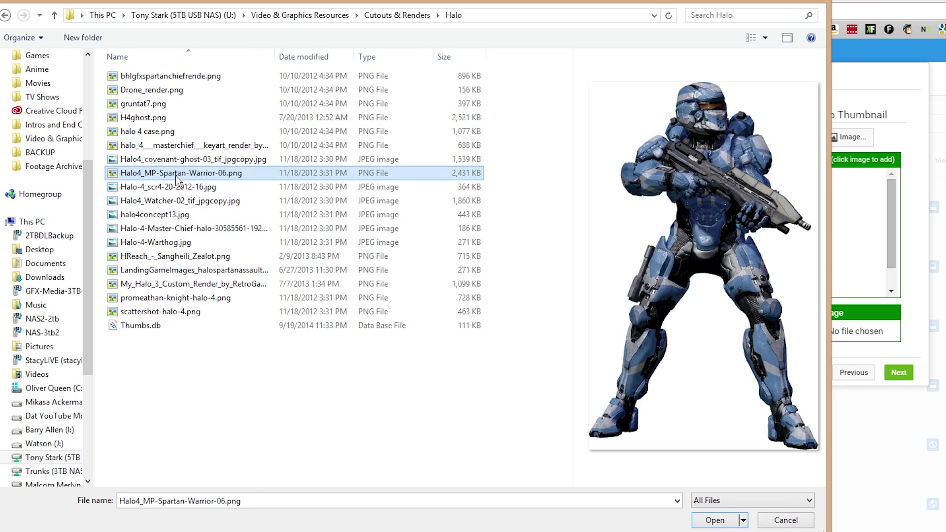
key(Down)
key(Down)
key(Down)
key(Down)
key(Down)
key(Down)
key(Up)
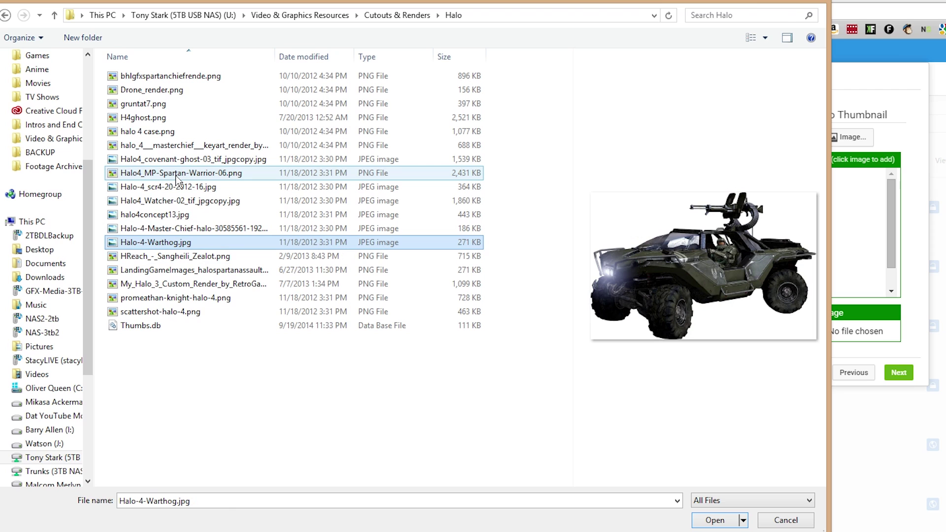
click(721, 517)
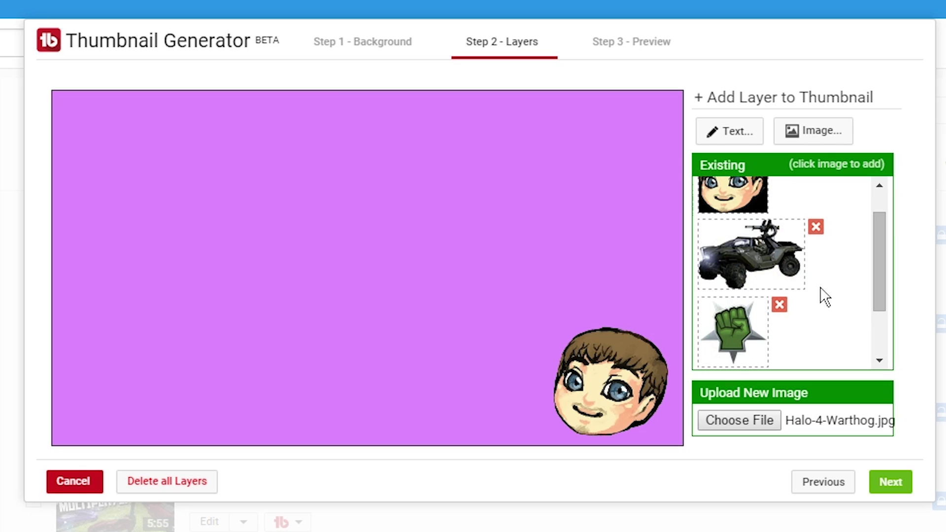
Add the Warthog image, send it behind the cartoon face and frame it as the background
click(749, 266)
drag(487, 211, 386, 268)
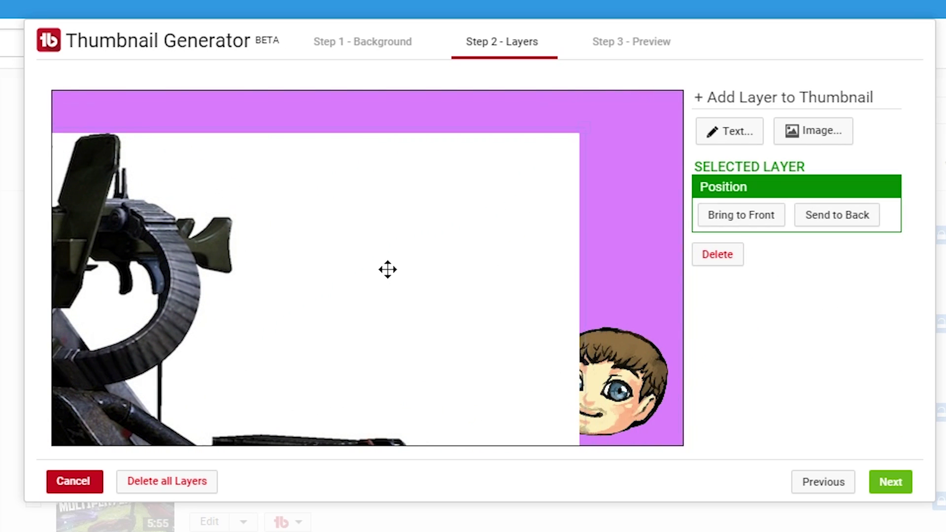
click(710, 255)
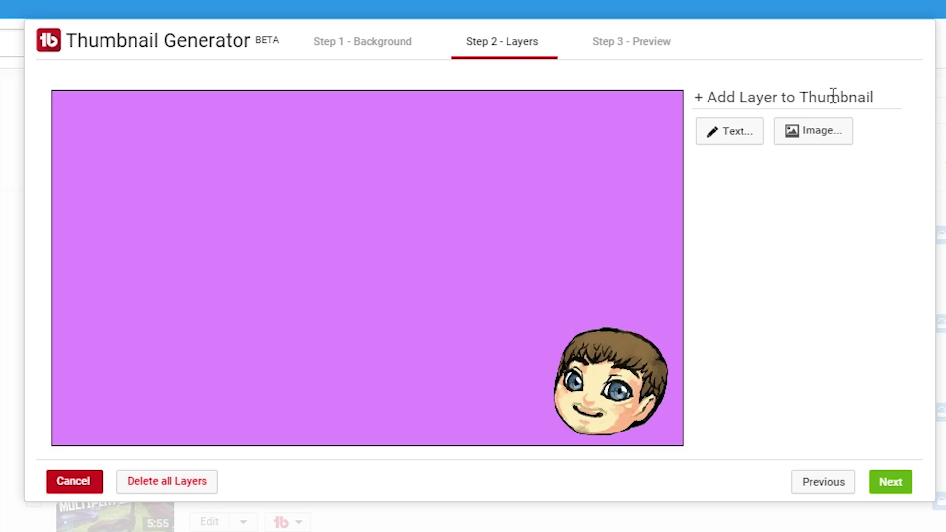
click(839, 126)
click(770, 232)
click(533, 269)
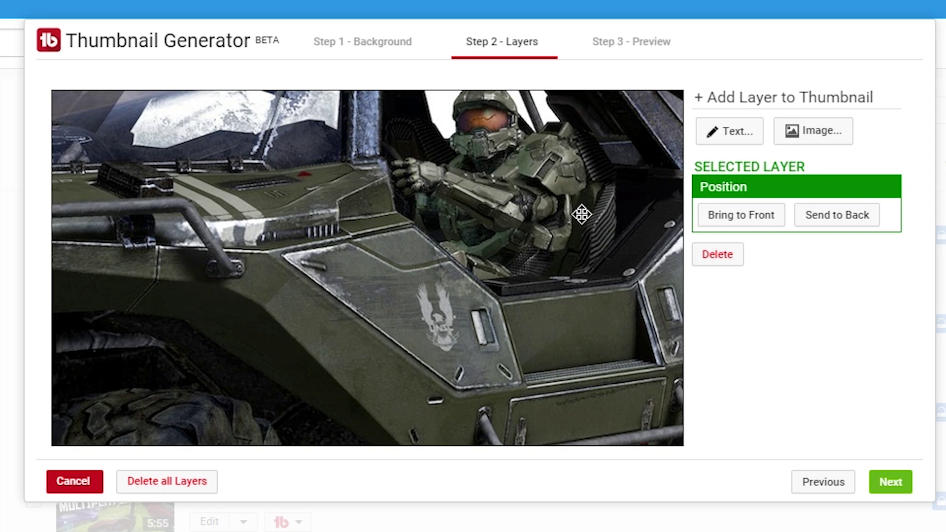
click(835, 217)
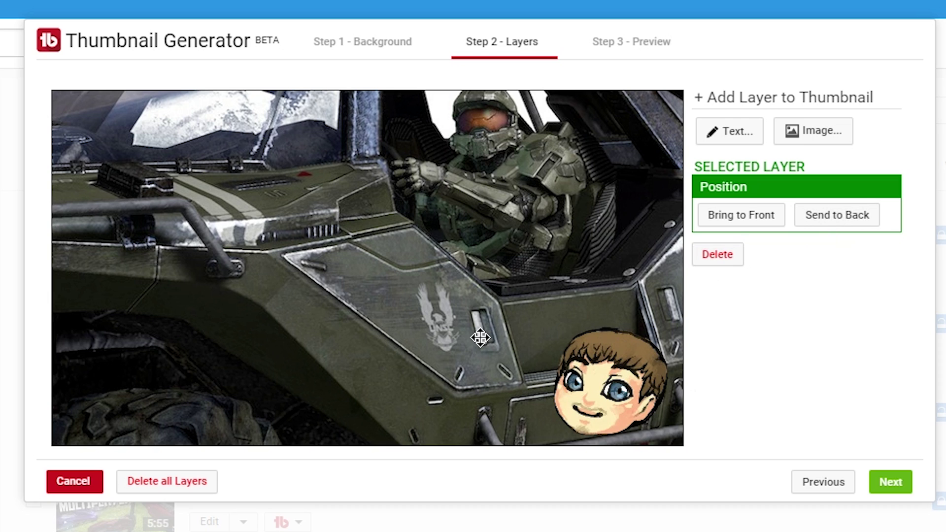
drag(481, 337, 430, 317)
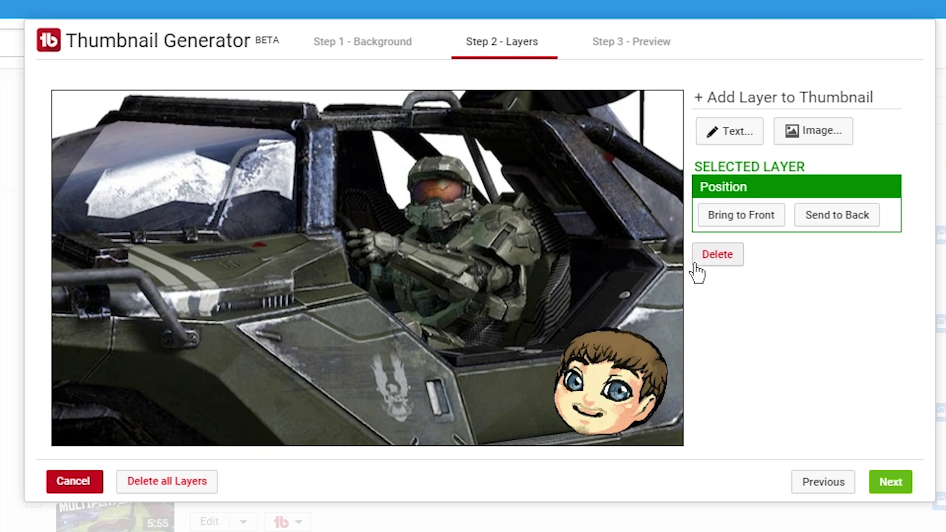
drag(536, 302, 450, 296)
Move and slightly shrink the cartoon face onto Master Chief's head
drag(572, 363, 404, 199)
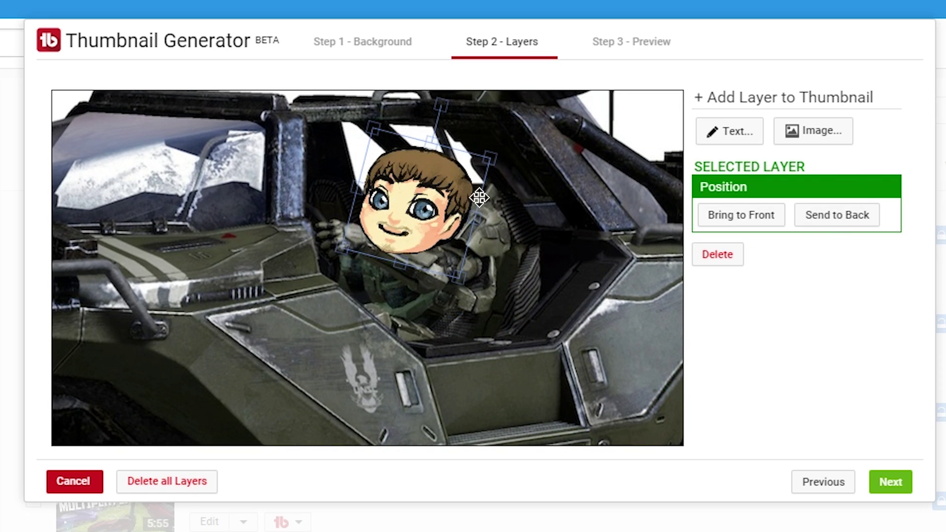
mouse_move(489, 155)
mouse_down()
mouse_move(472, 158)
mouse_move(490, 164)
mouse_move(475, 159)
mouse_up()
drag(403, 221, 397, 188)
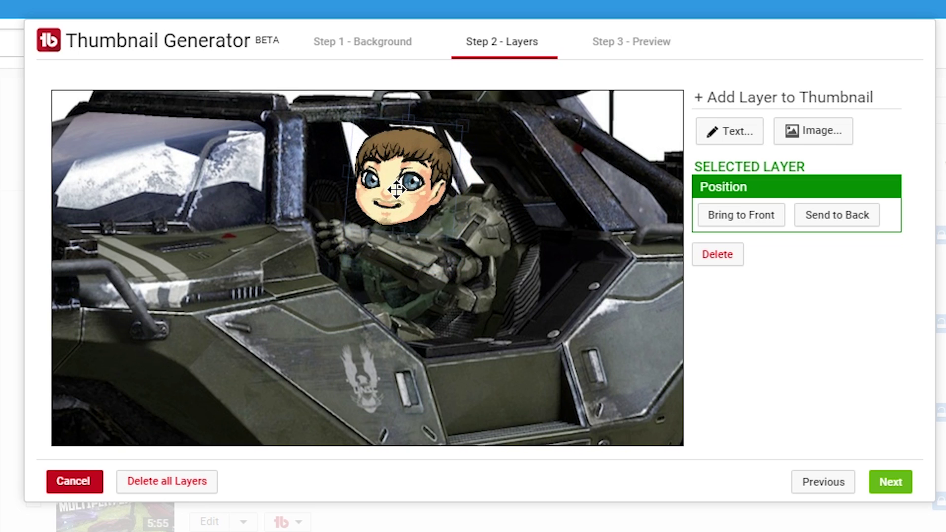
Start a text layer in Sigmar One font with blue colour
click(732, 131)
click(789, 245)
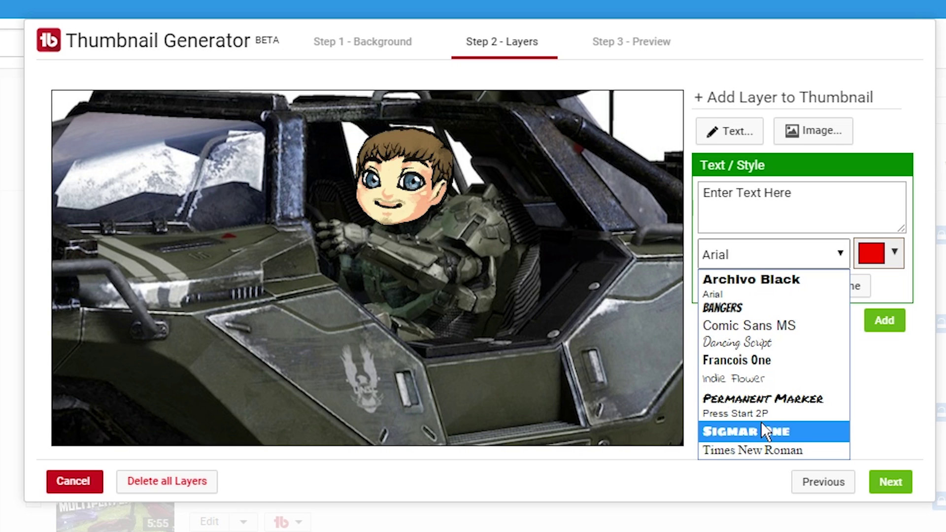
click(770, 450)
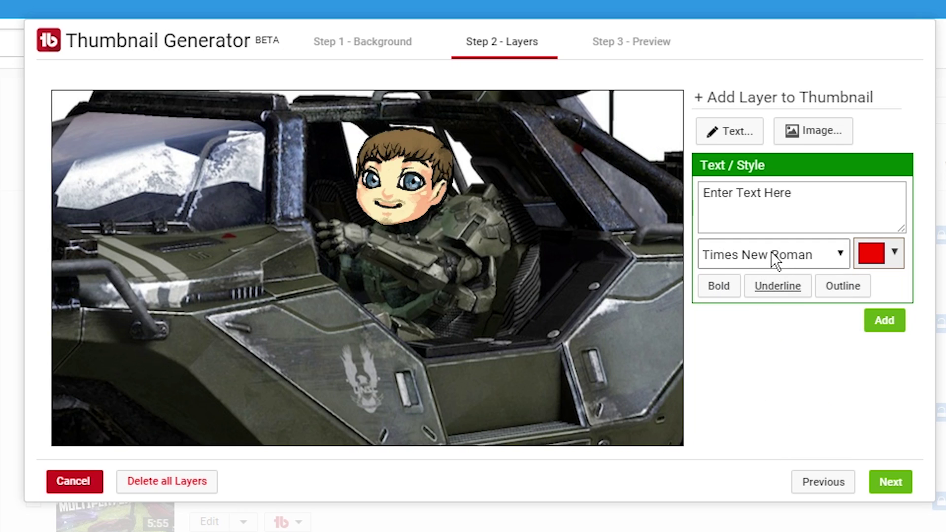
click(775, 260)
click(768, 432)
click(894, 254)
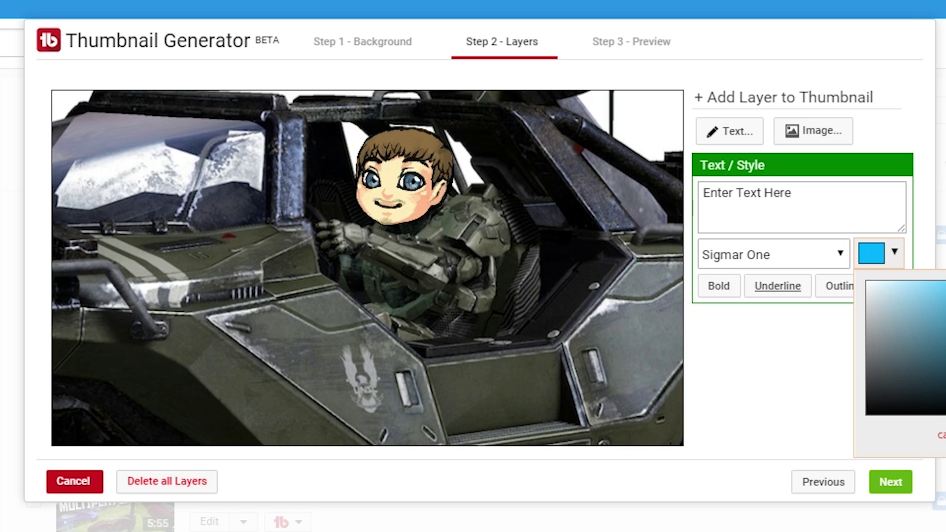
click(836, 287)
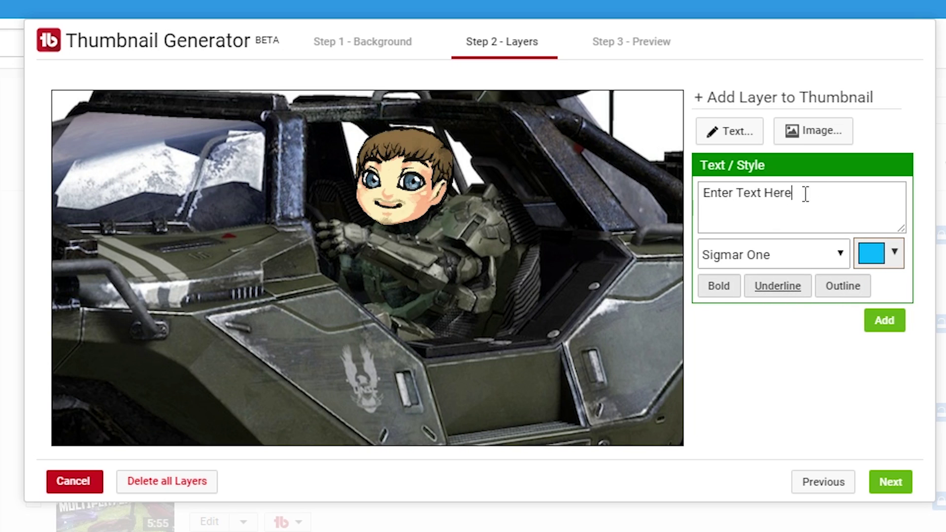
Add 'EPIC SPLATTER' text, enlarge it across the bottom, and proceed to the preview
drag(804, 194, 555, 158)
text(EPIC)
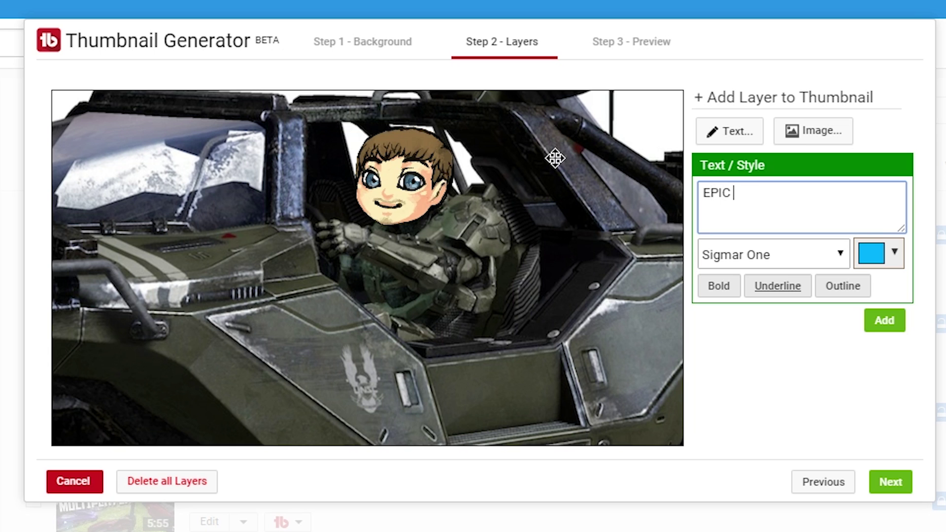
text( SPLATTER)
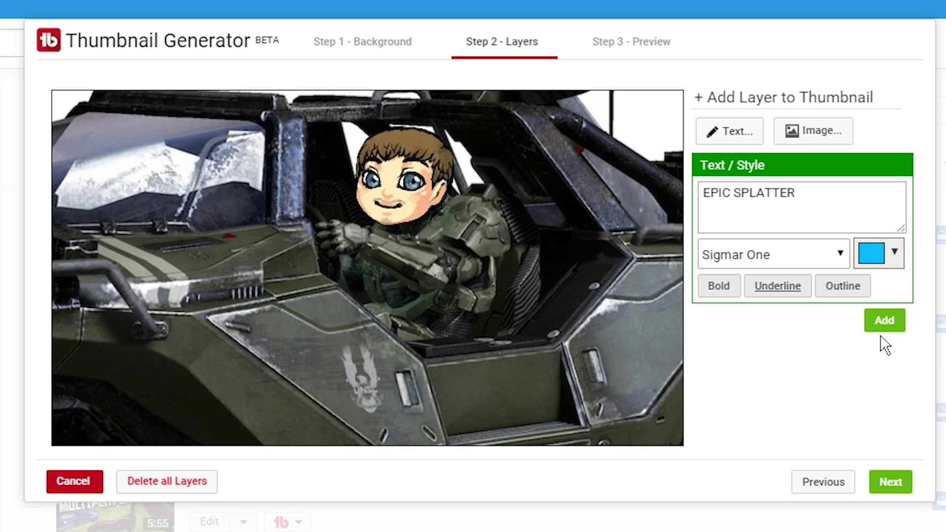
click(885, 322)
drag(537, 322, 704, 330)
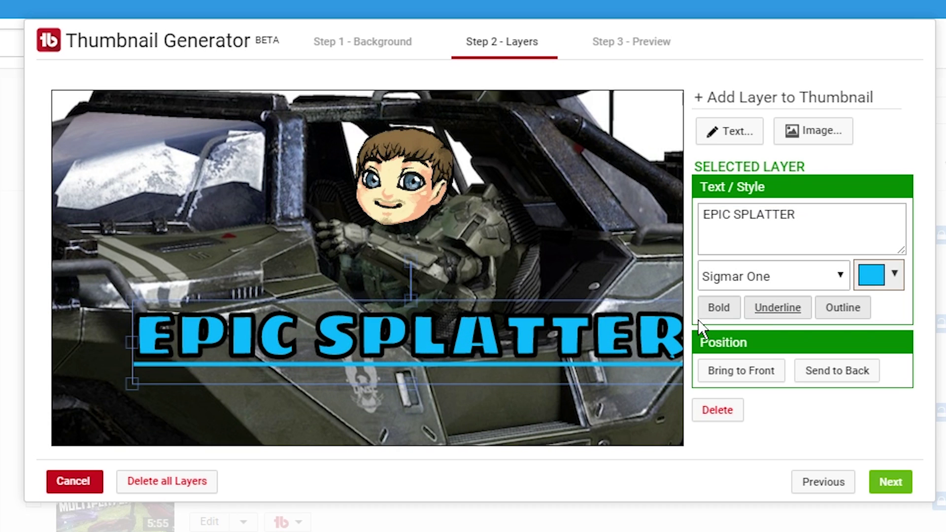
drag(612, 331, 550, 362)
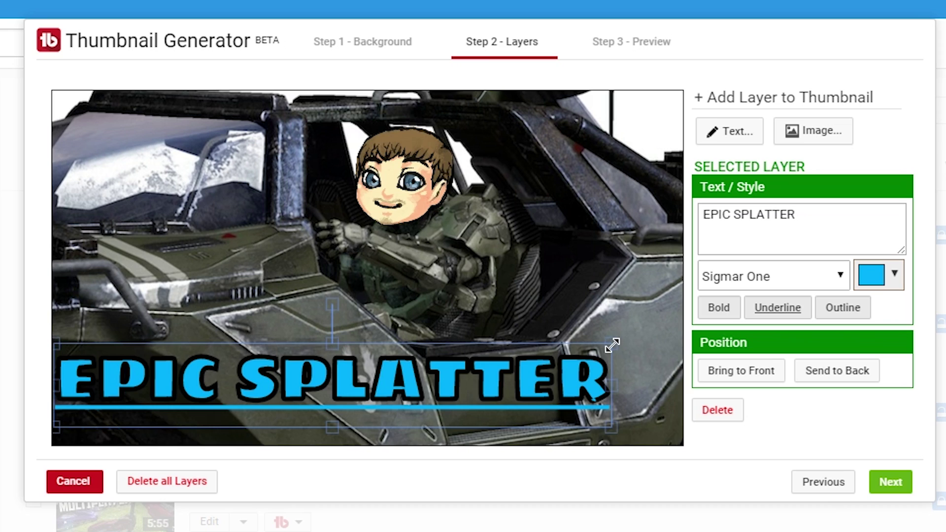
drag(613, 342, 681, 364)
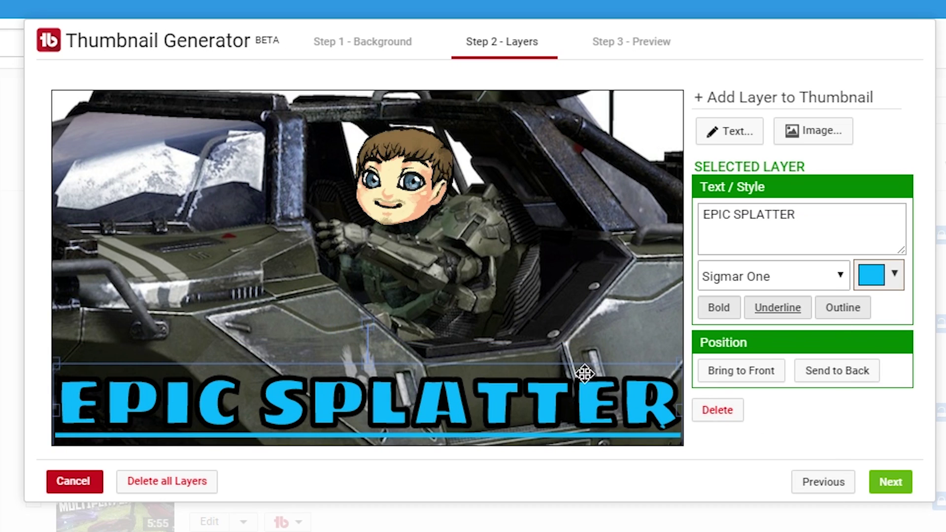
click(889, 485)
Save & Publish the EPIC SPLATTER thumbnail and confirm the change
click(843, 523)
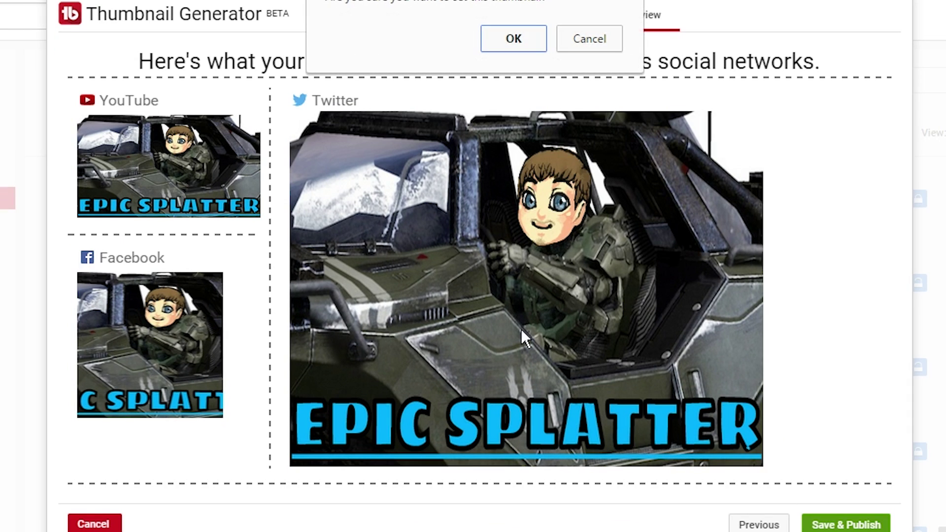
click(523, 47)
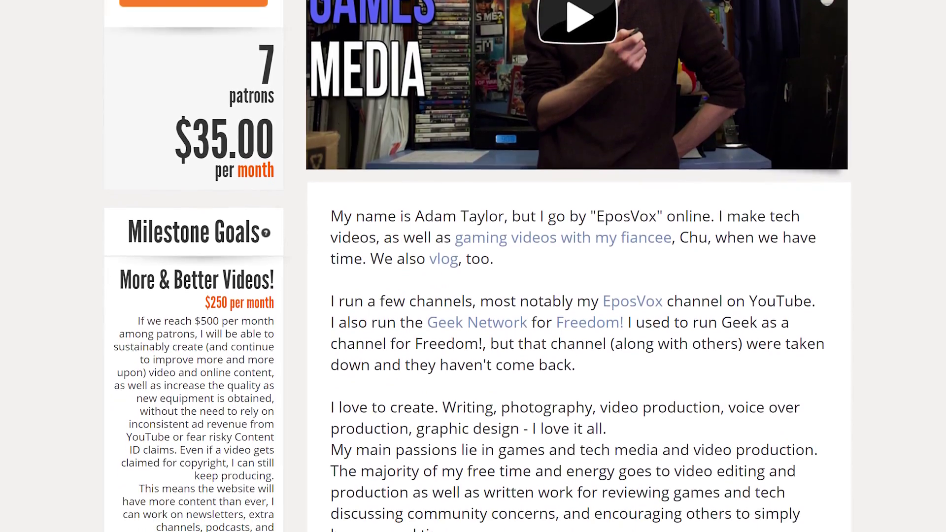
scroll(577, 266, down, 4)
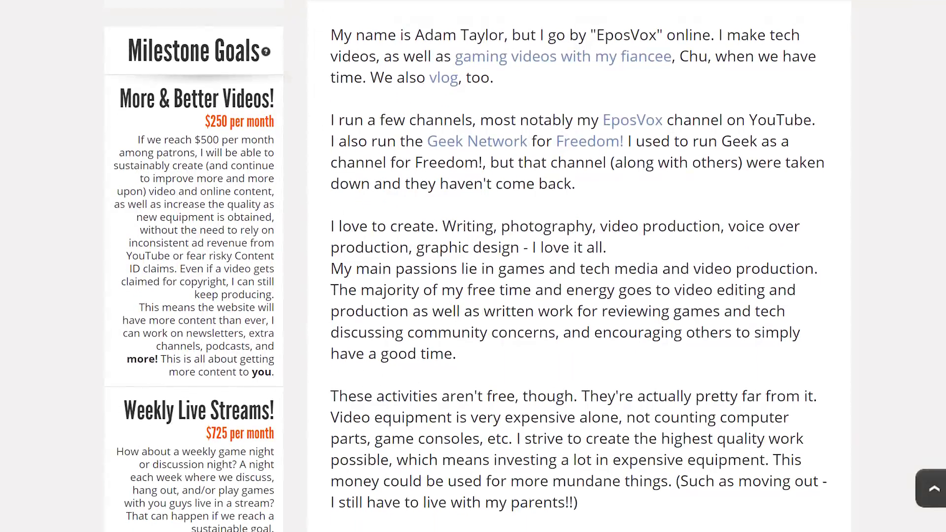